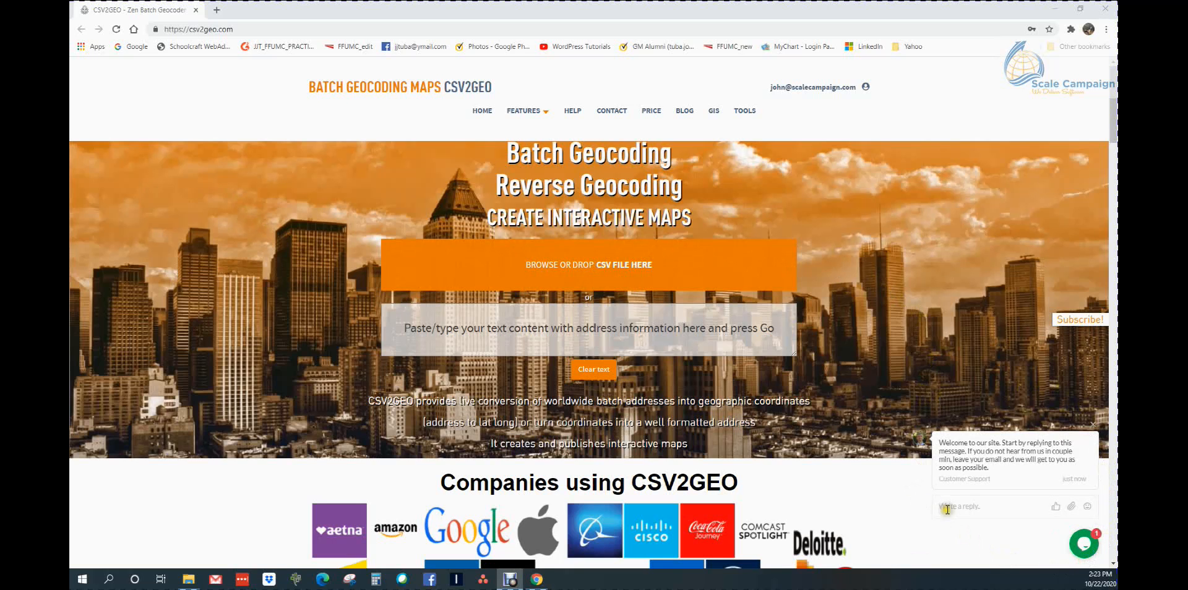
Open the live support chat form and minimise it again
click(1084, 545)
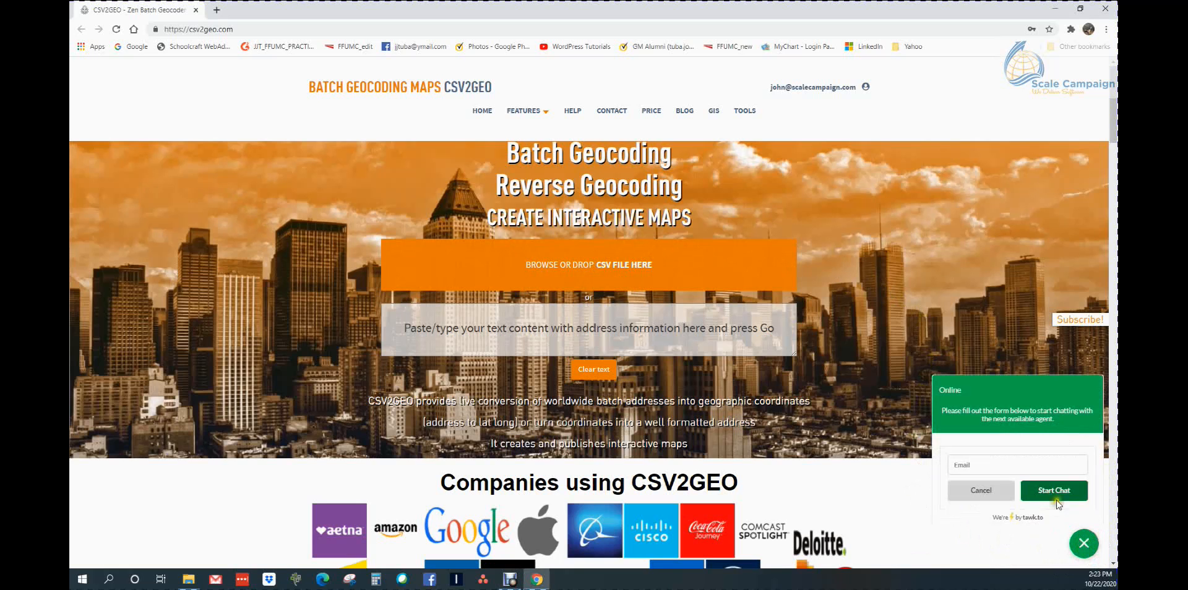
click(1084, 546)
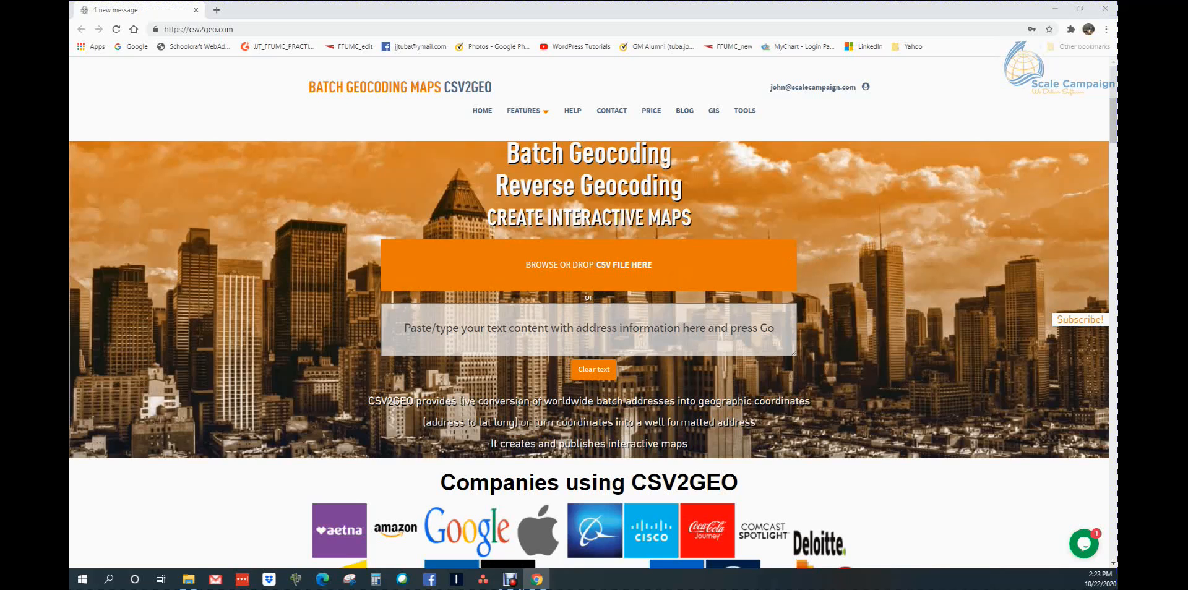
Upload the file 2020.10.22_csv2geo_GC_demo.csv to the batch geocoder from the file explorer
key(alt+Tab)
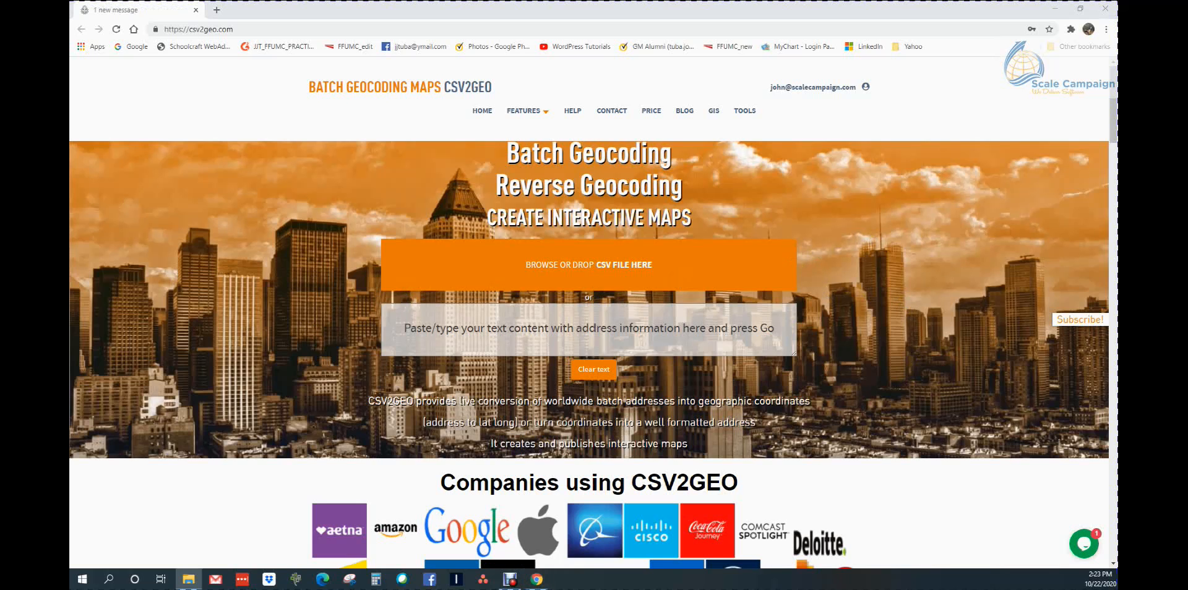
drag(0, 291, 575, 280)
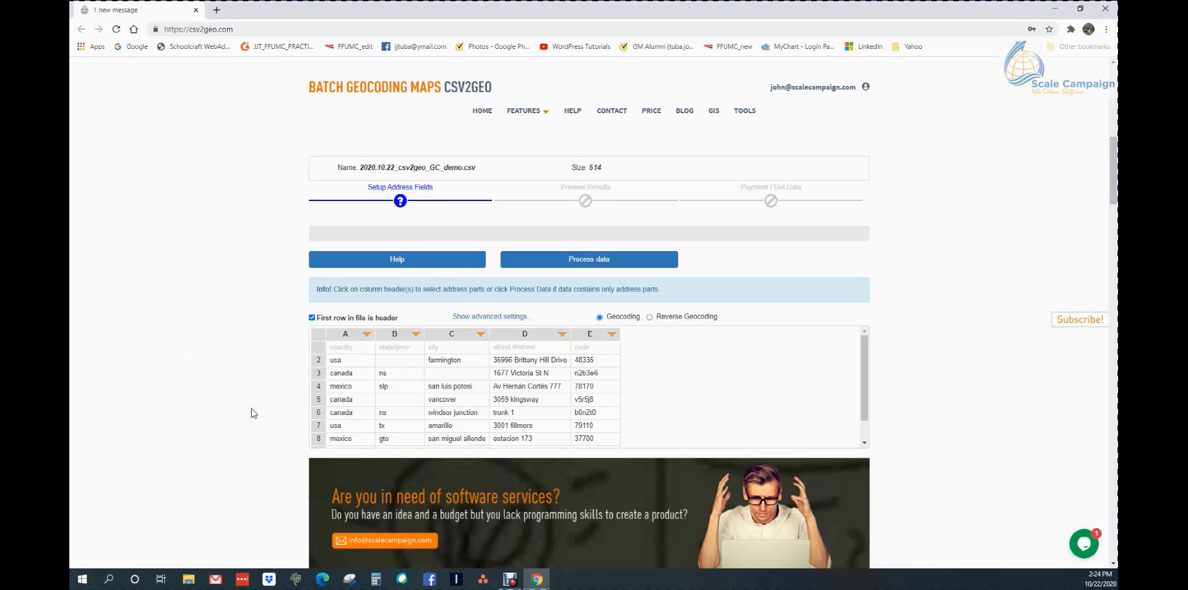
Assign column A of the uploaded table as Country and column B as State
mouse_move(863, 353)
mouse_down()
mouse_move(856, 387)
mouse_move(867, 347)
mouse_up()
click(368, 336)
click(333, 390)
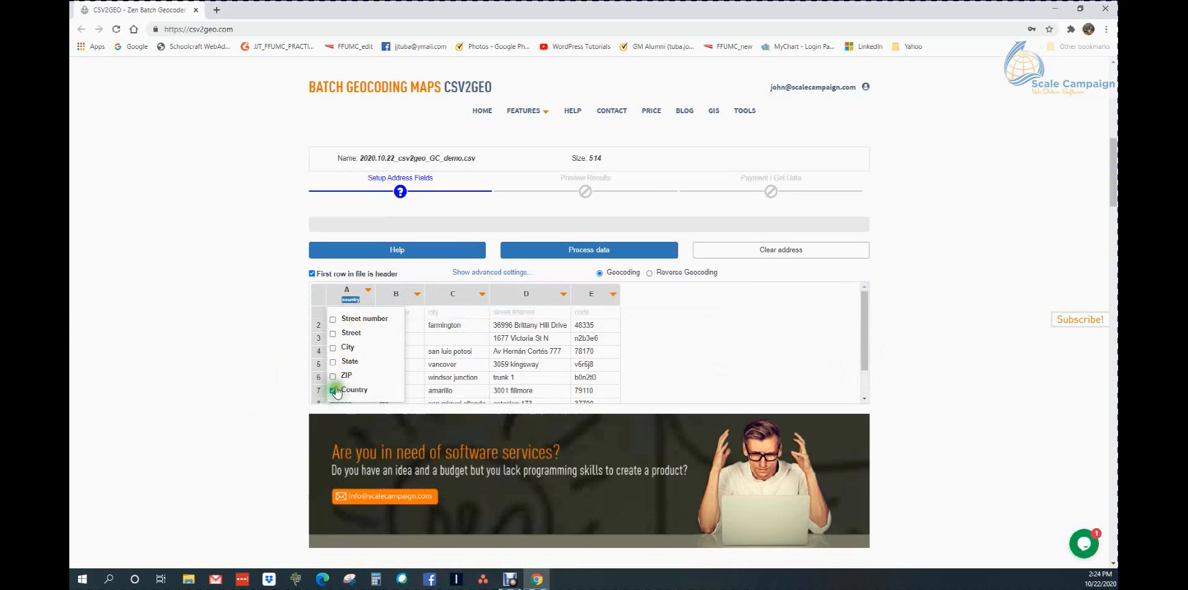
click(411, 294)
click(413, 294)
click(417, 295)
click(413, 275)
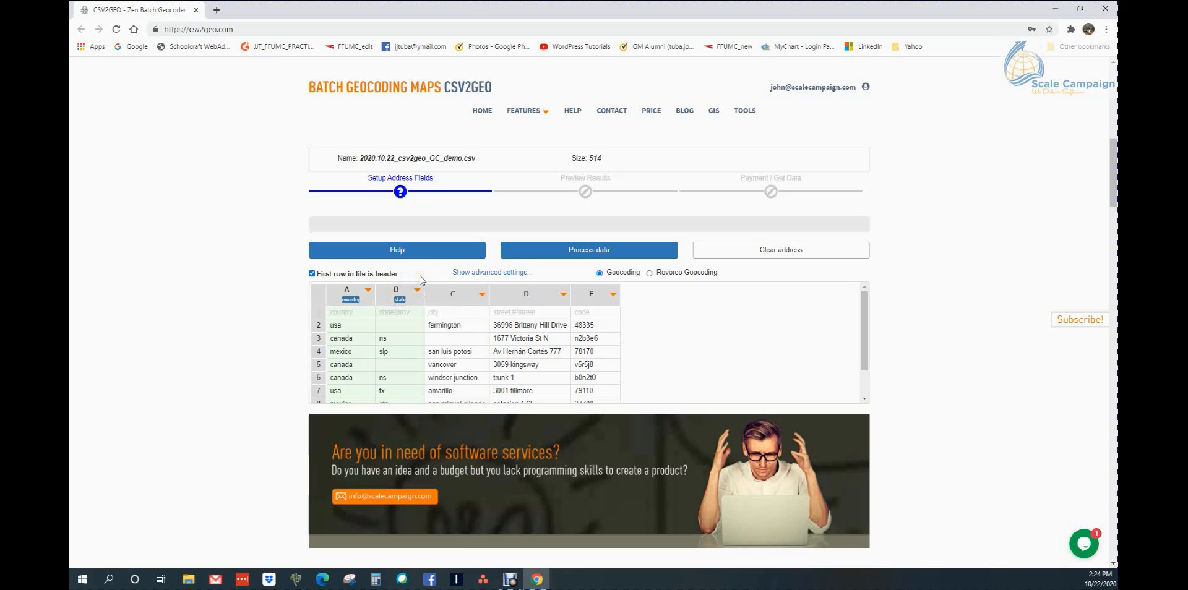
Assign column C as City and column D as both Street number and Street
click(482, 296)
click(433, 347)
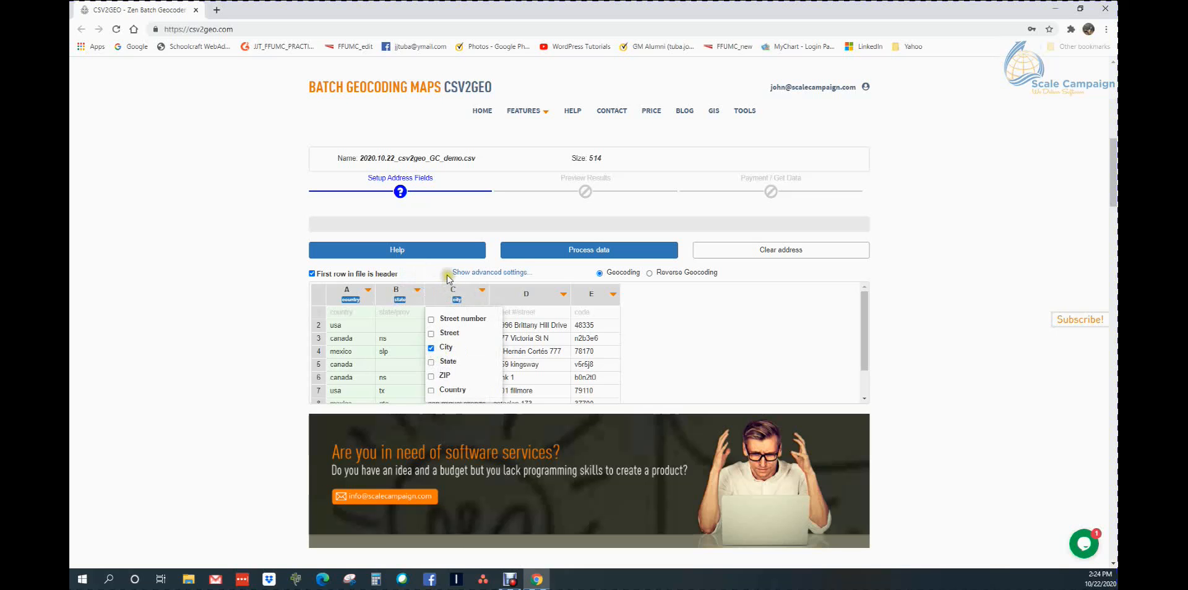
click(444, 276)
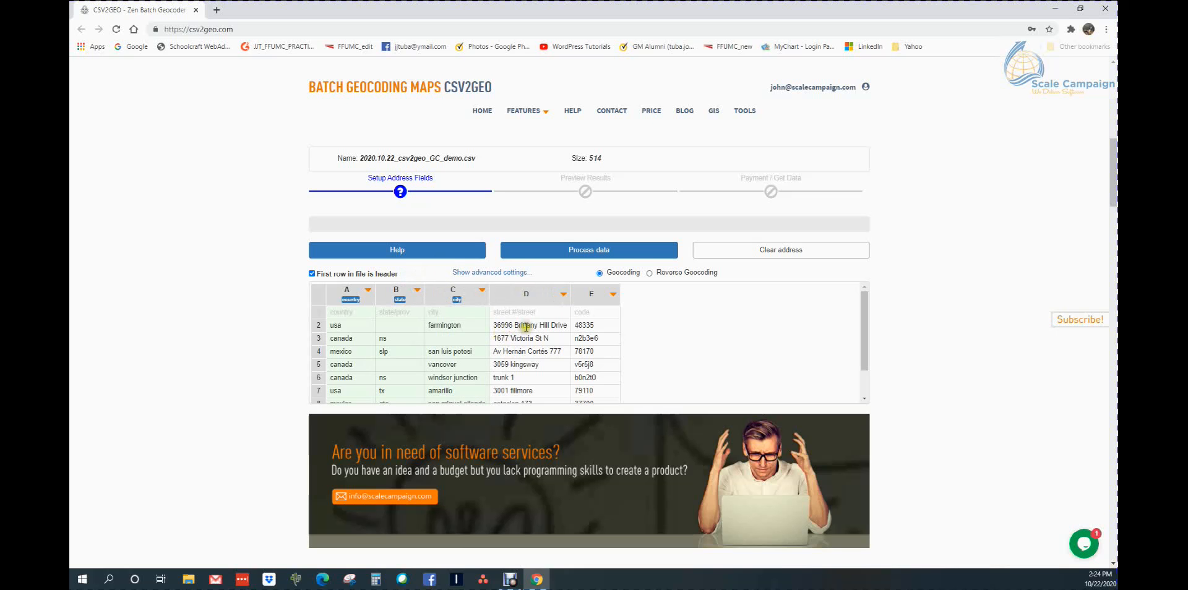
click(563, 296)
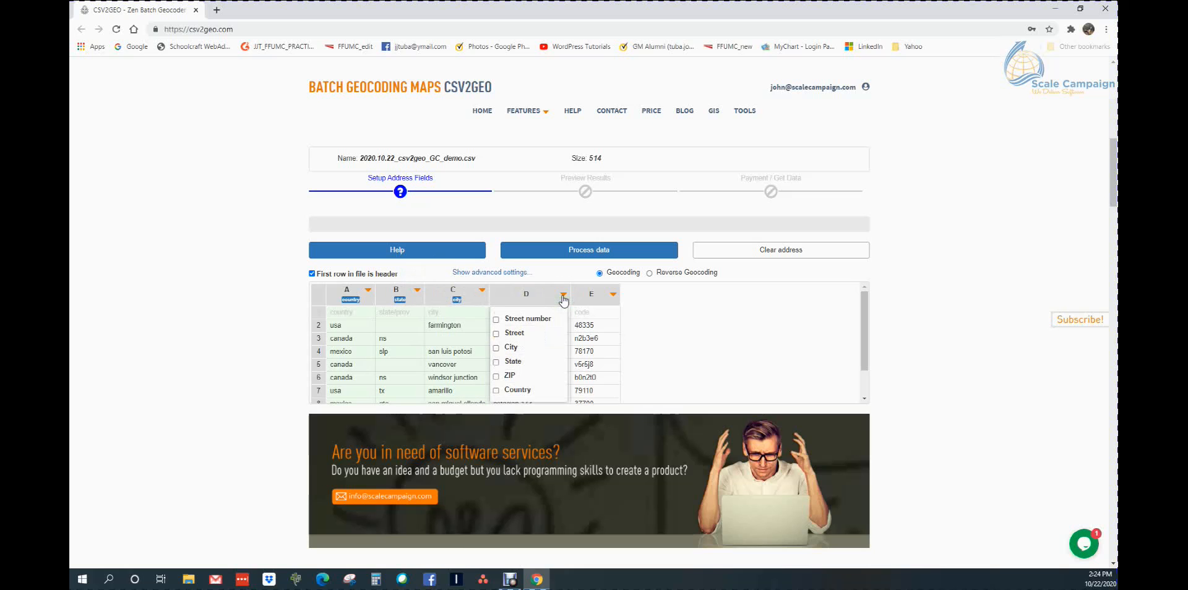
click(496, 320)
click(495, 334)
click(555, 271)
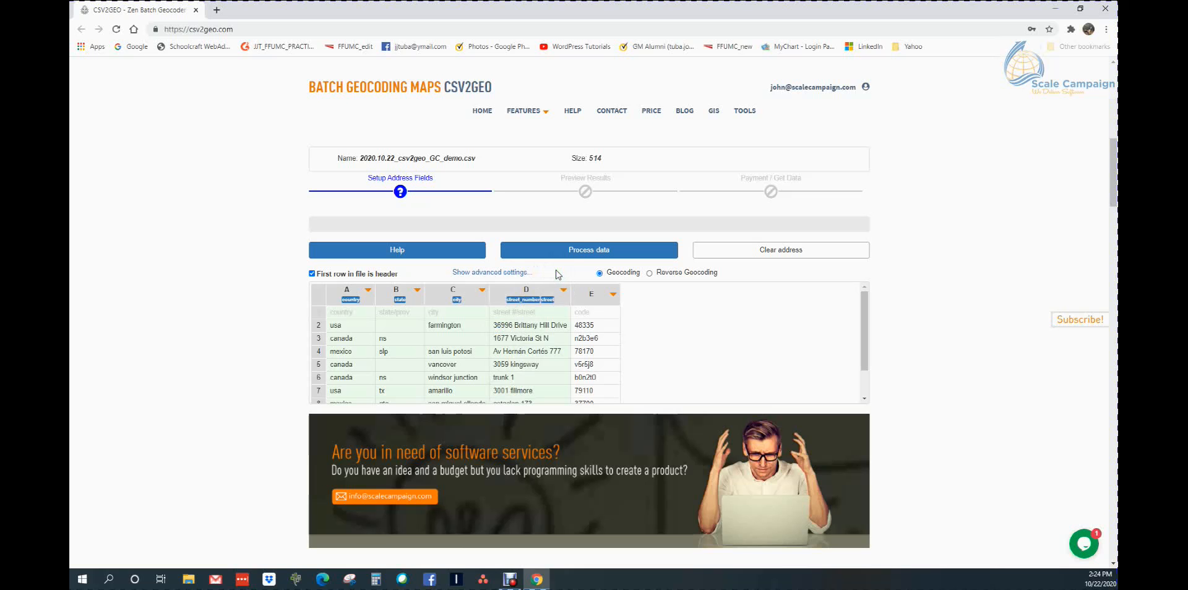
Assign column E as ZIP and process the address data
click(614, 297)
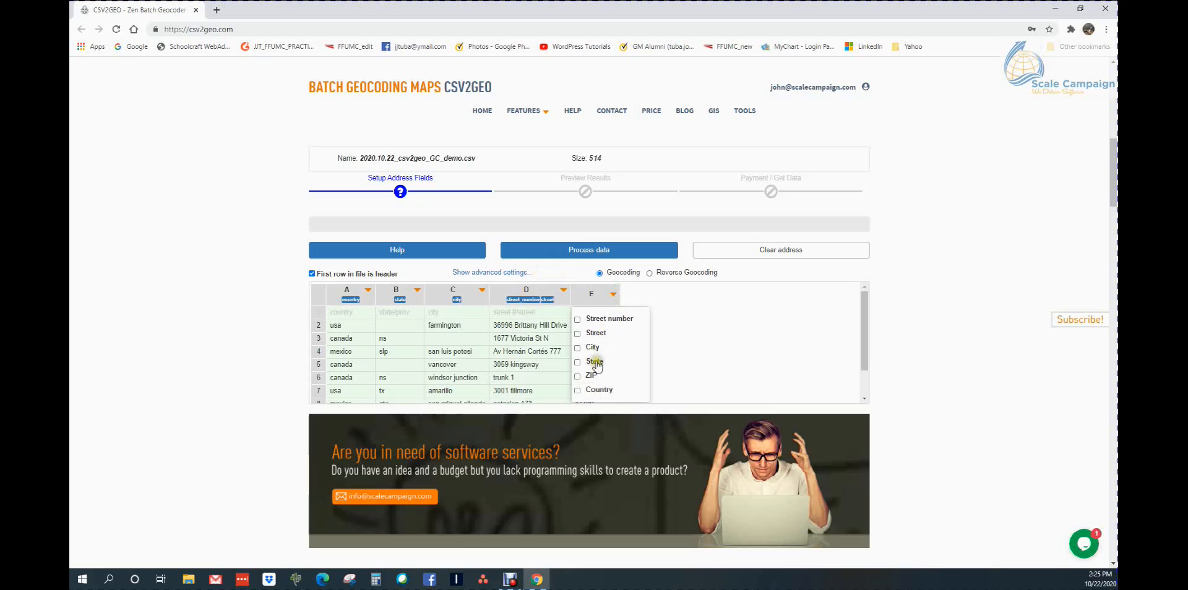
click(588, 377)
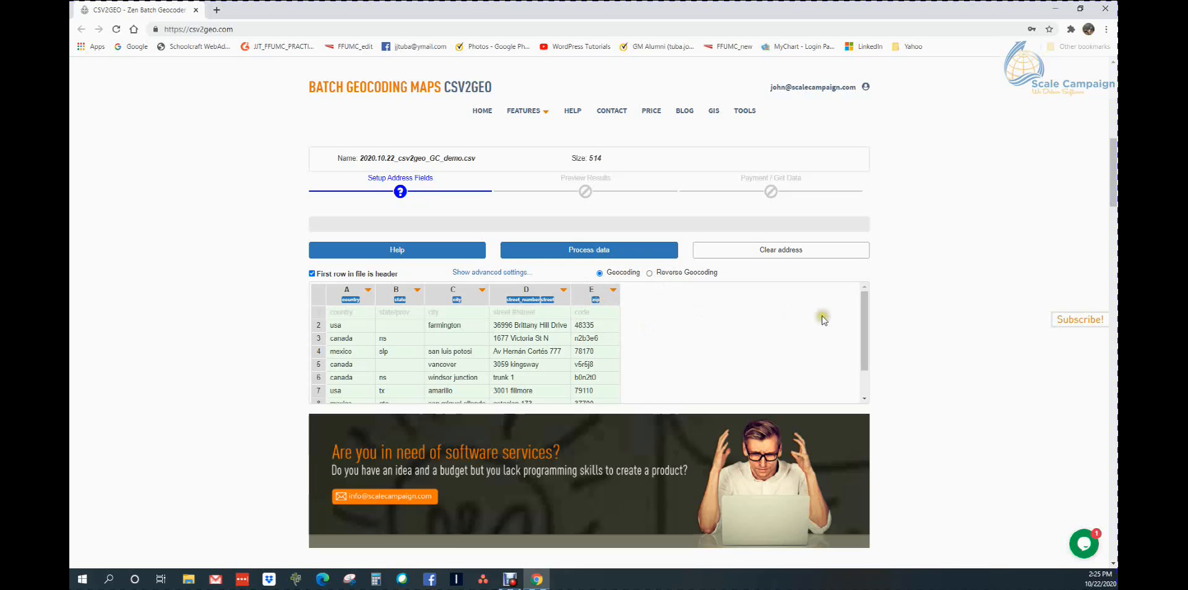
mouse_move(863, 302)
mouse_down()
mouse_move(849, 339)
mouse_move(860, 304)
mouse_up()
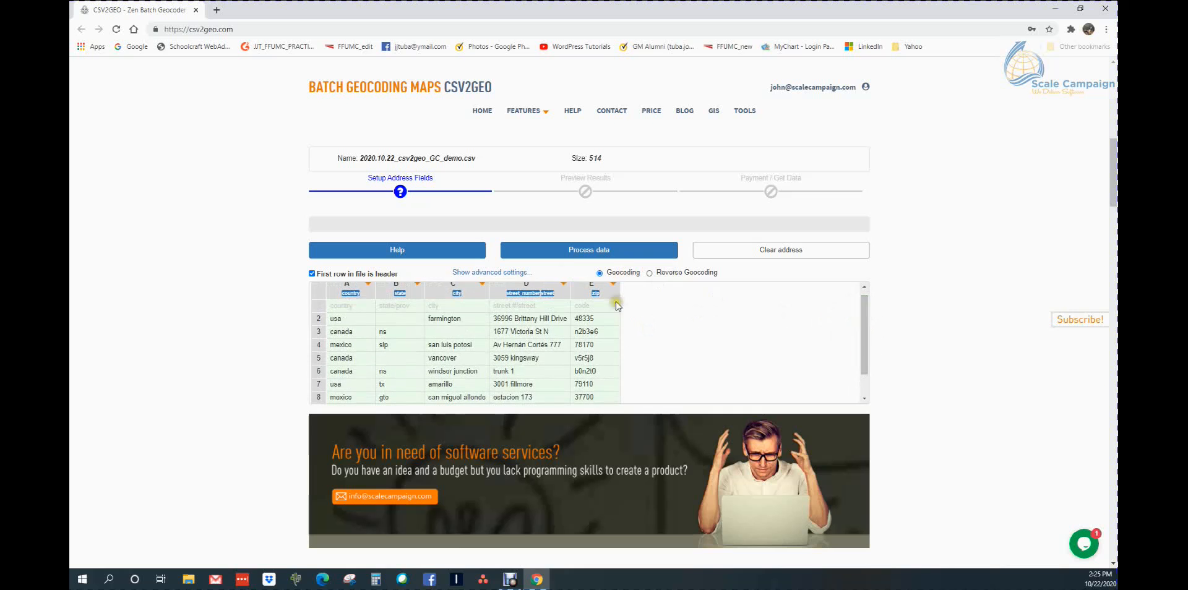
click(601, 251)
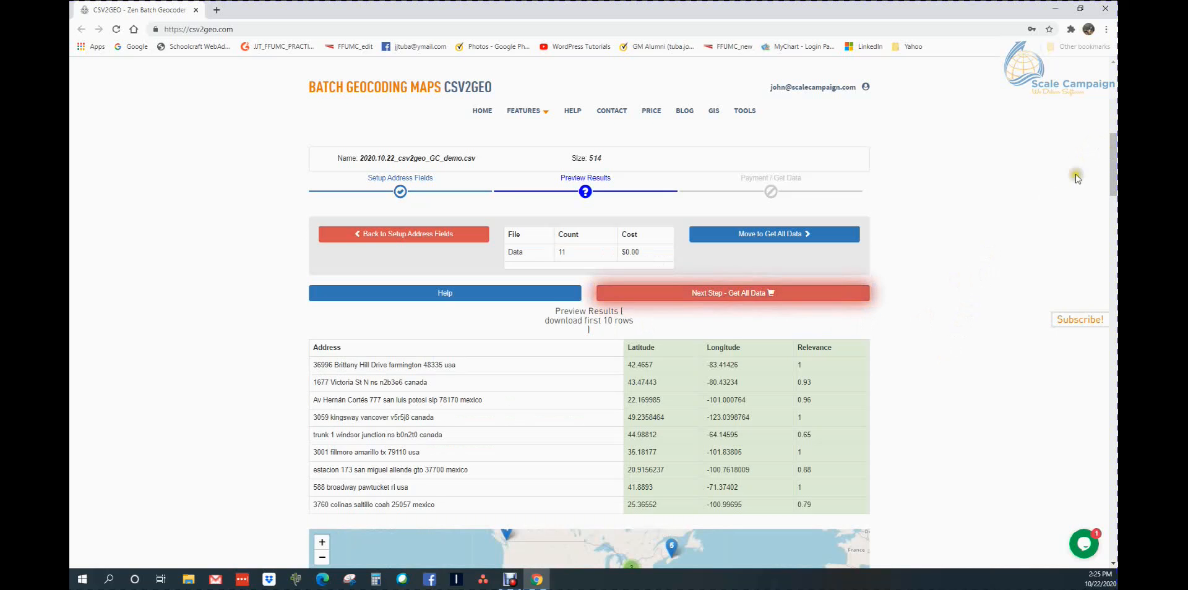
Review the preview table of coordinates and the preview map, and proceed to get all data
scroll(913, 373, down, 3)
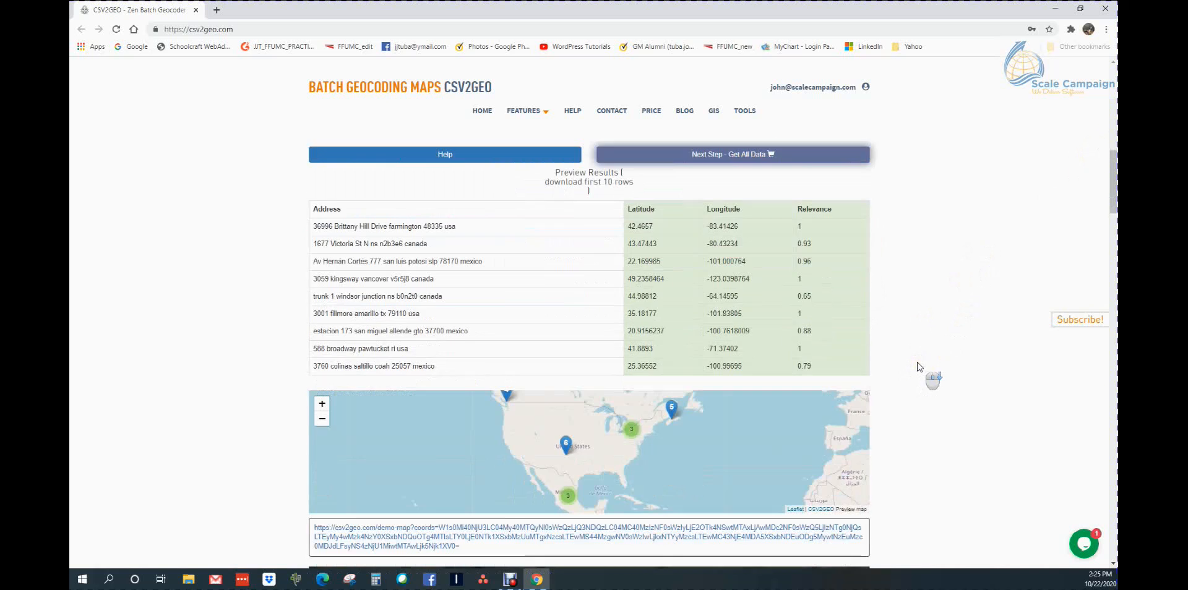
scroll(917, 362, up, 2)
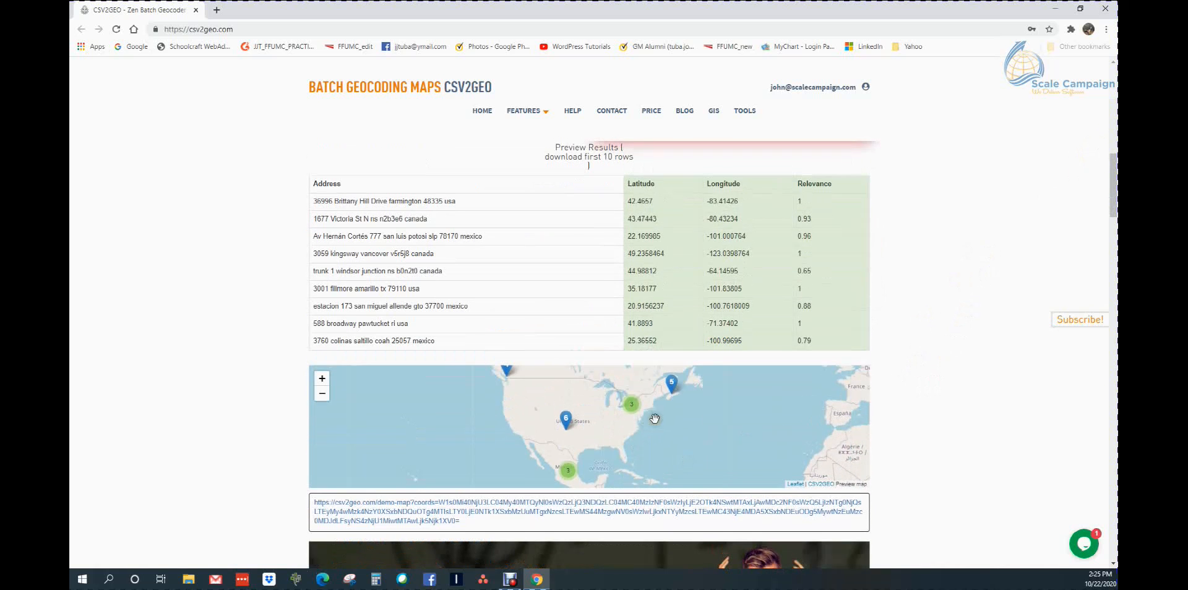
drag(706, 403, 704, 418)
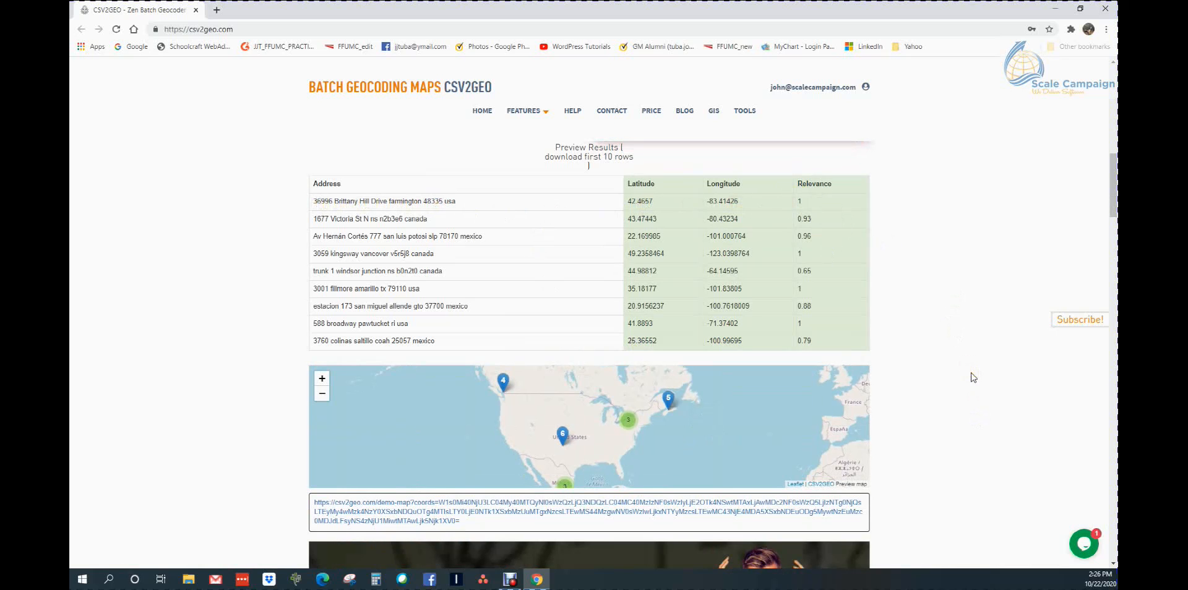
scroll(971, 377, up, 3)
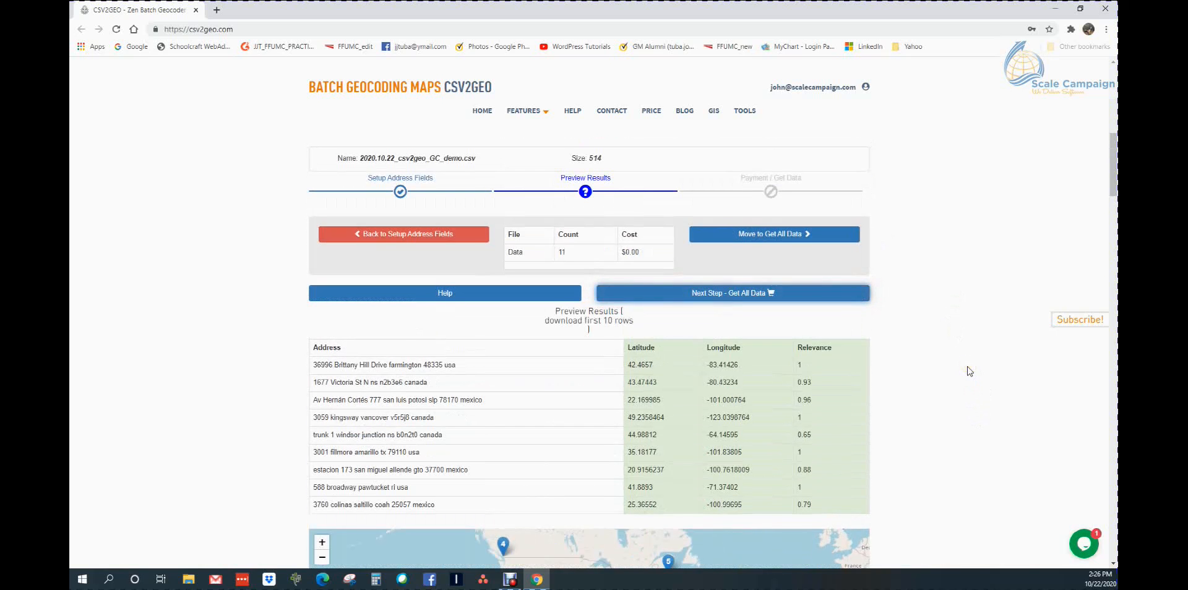
click(730, 295)
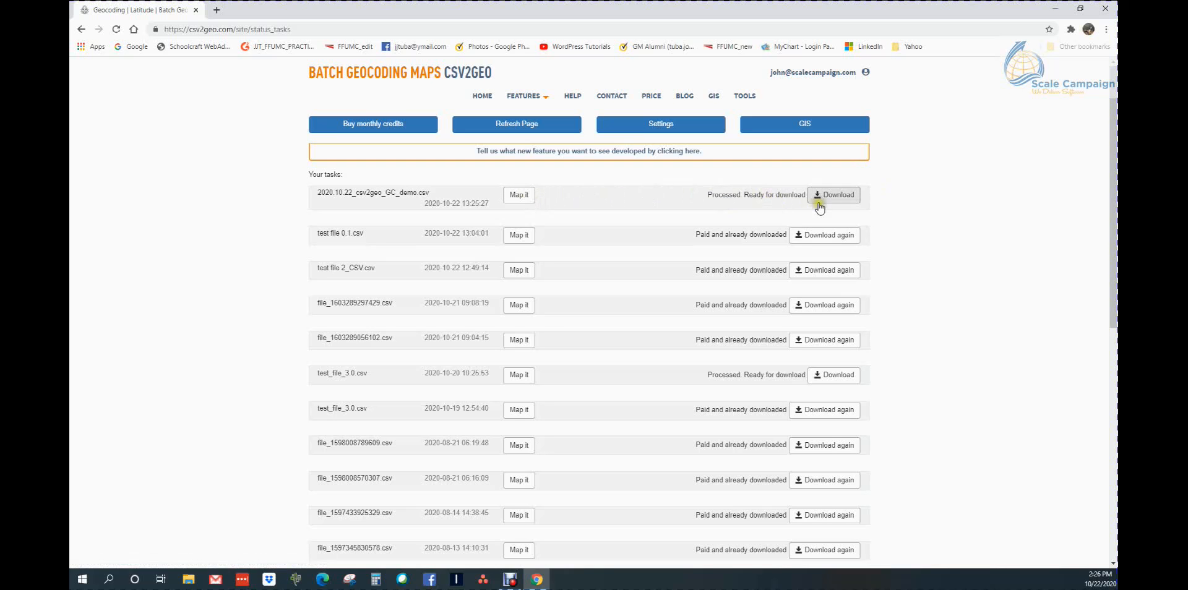
Open the interactive map for the 2020.10.22_csv2geo_GC_demo.csv task and centre it on the United States
click(519, 195)
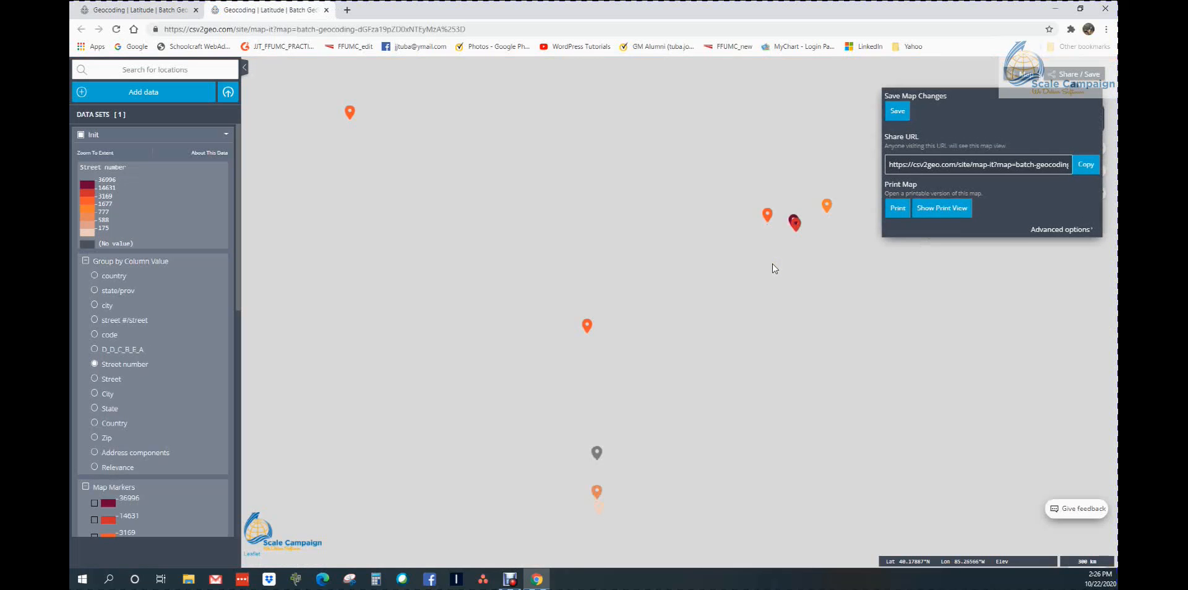
click(782, 288)
drag(783, 291, 674, 337)
click(578, 369)
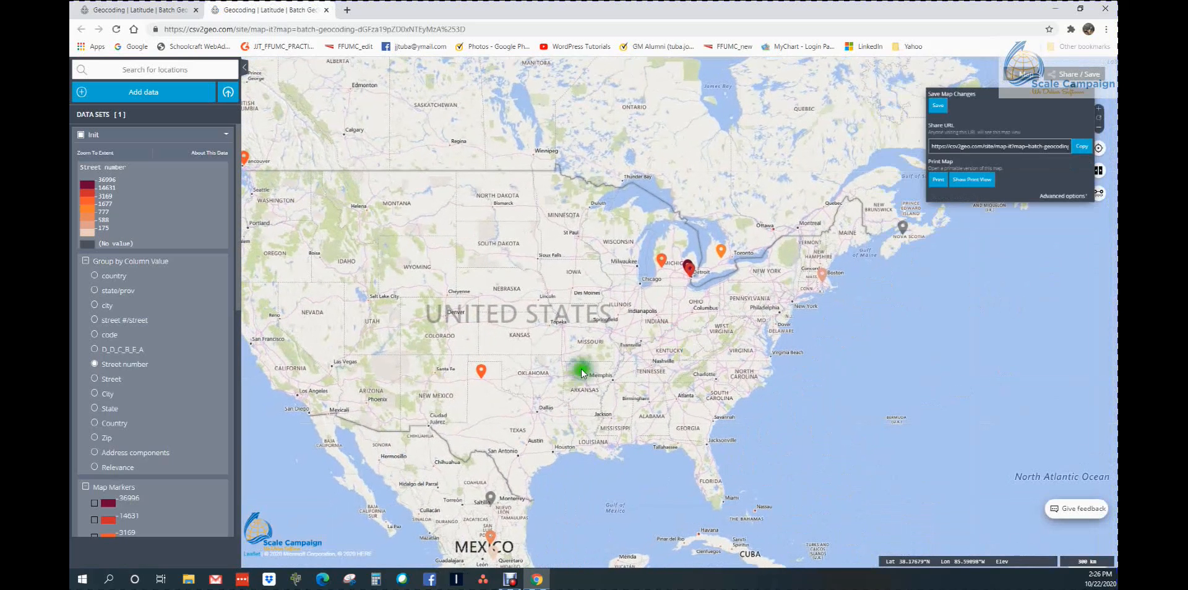
Inspect the feature information of the markers in northern Texas, near Toronto and in Nova Scotia
click(482, 373)
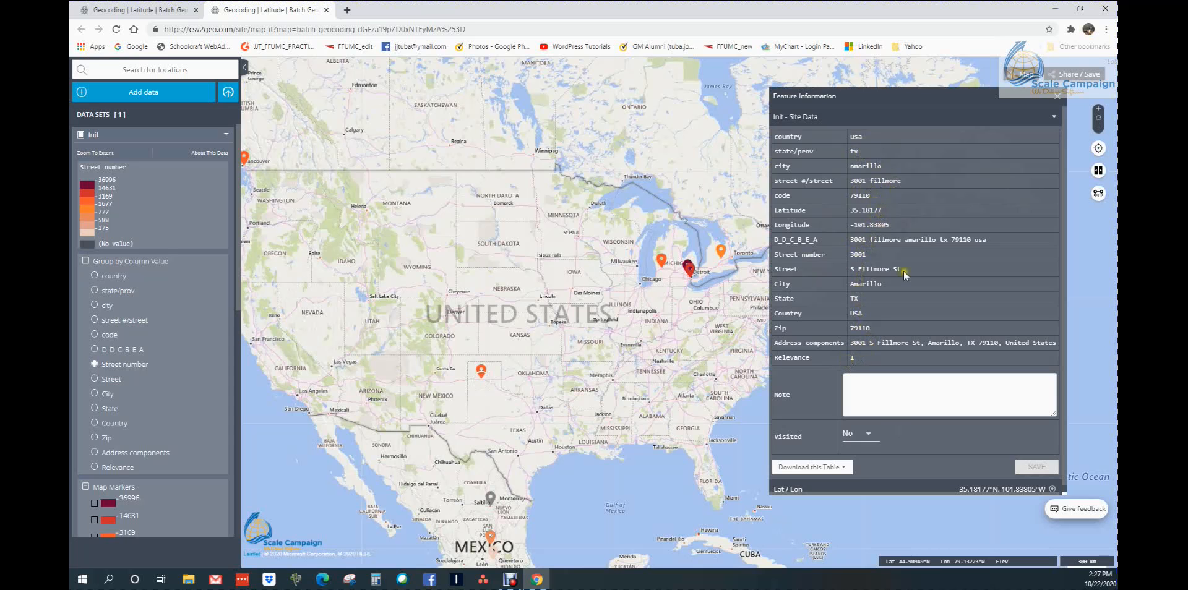
click(1057, 102)
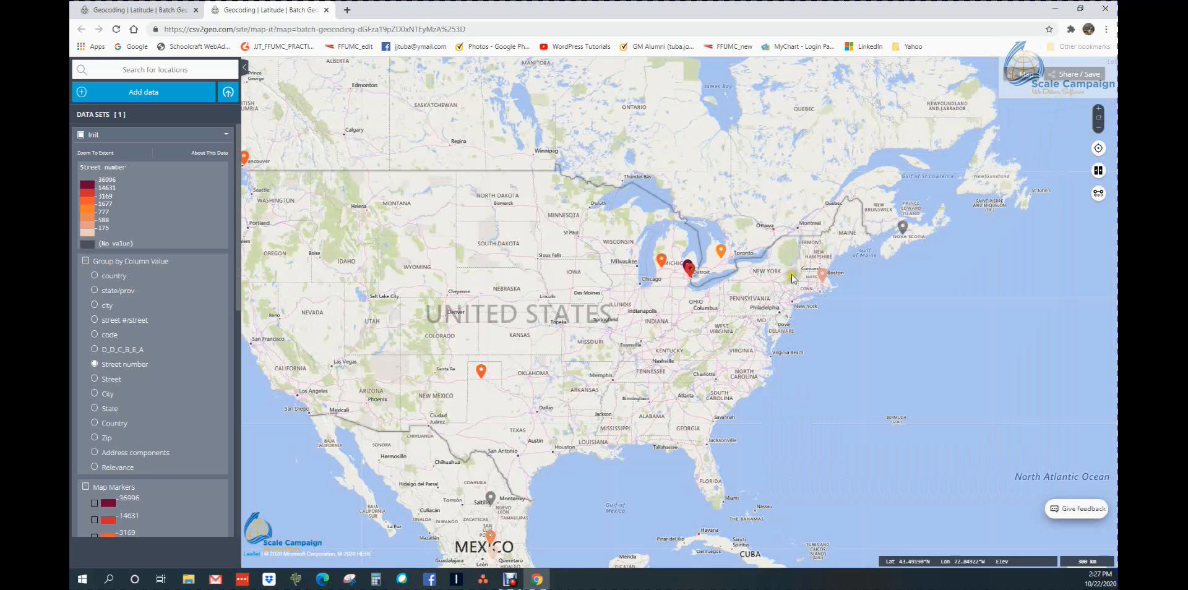
click(722, 256)
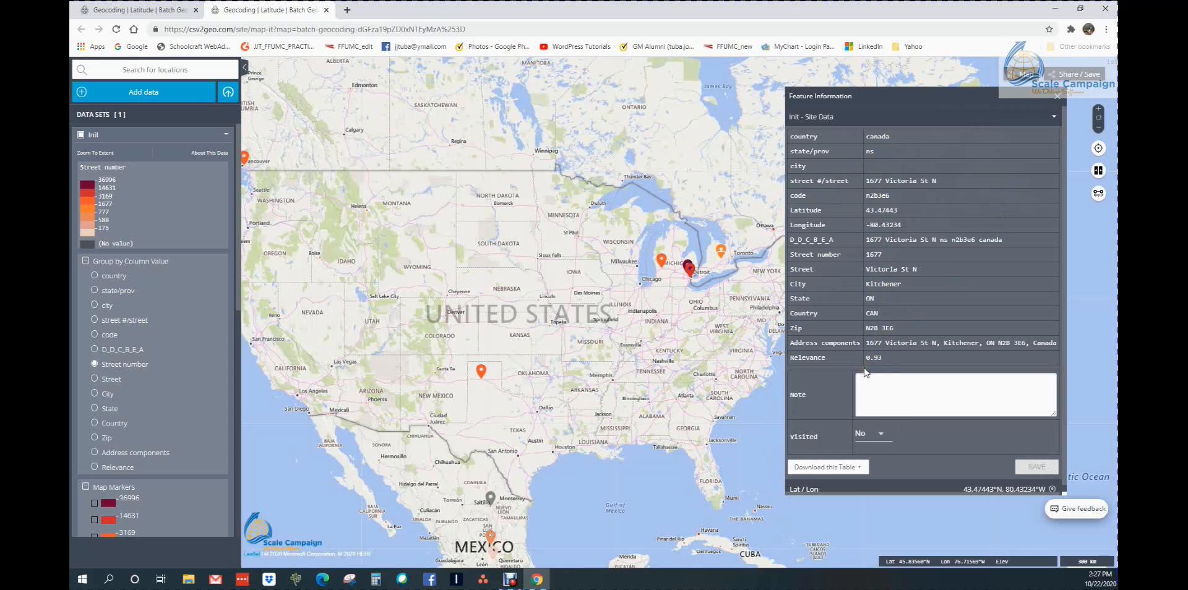
click(1058, 100)
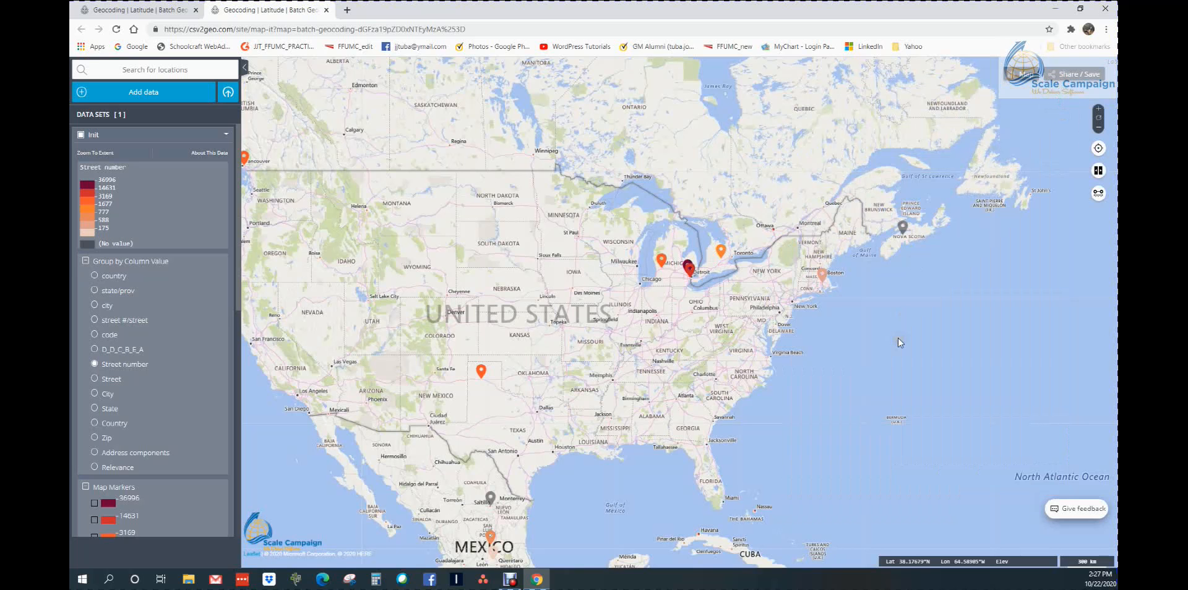
click(902, 229)
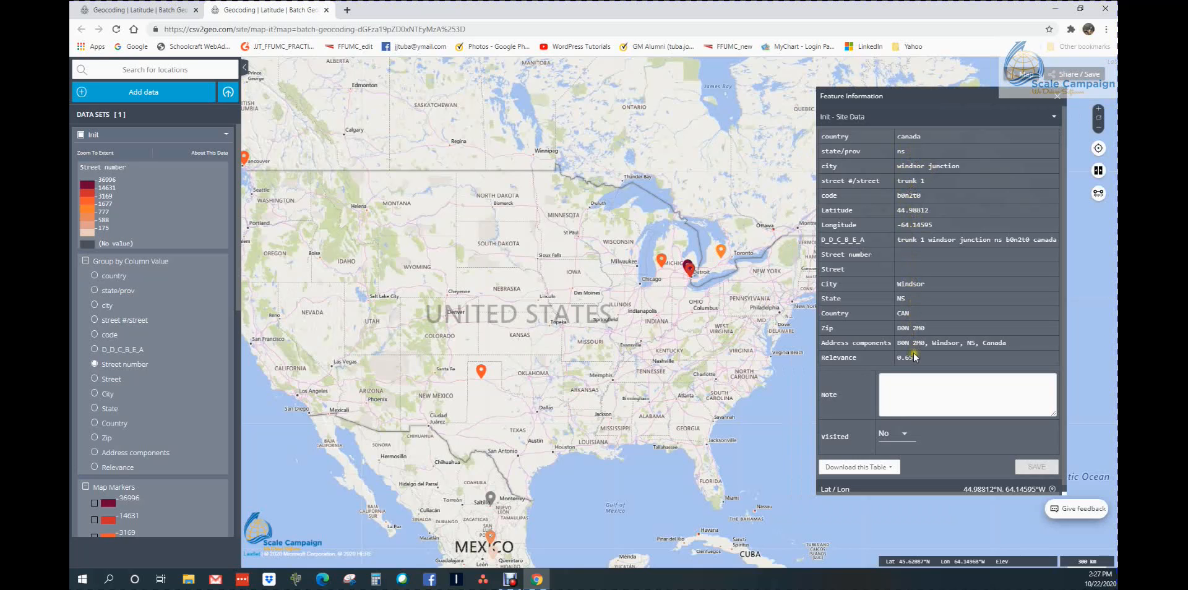
click(1057, 96)
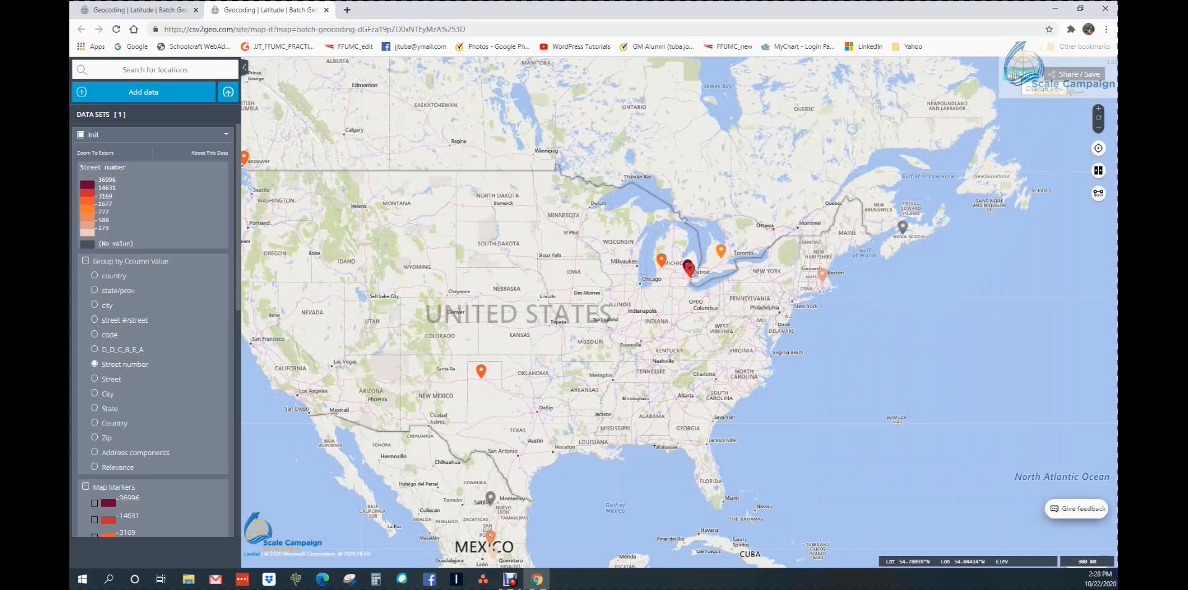
Try the Natural Earth II base map and switch the map to Bing Maps Aerial with Labels
click(1022, 75)
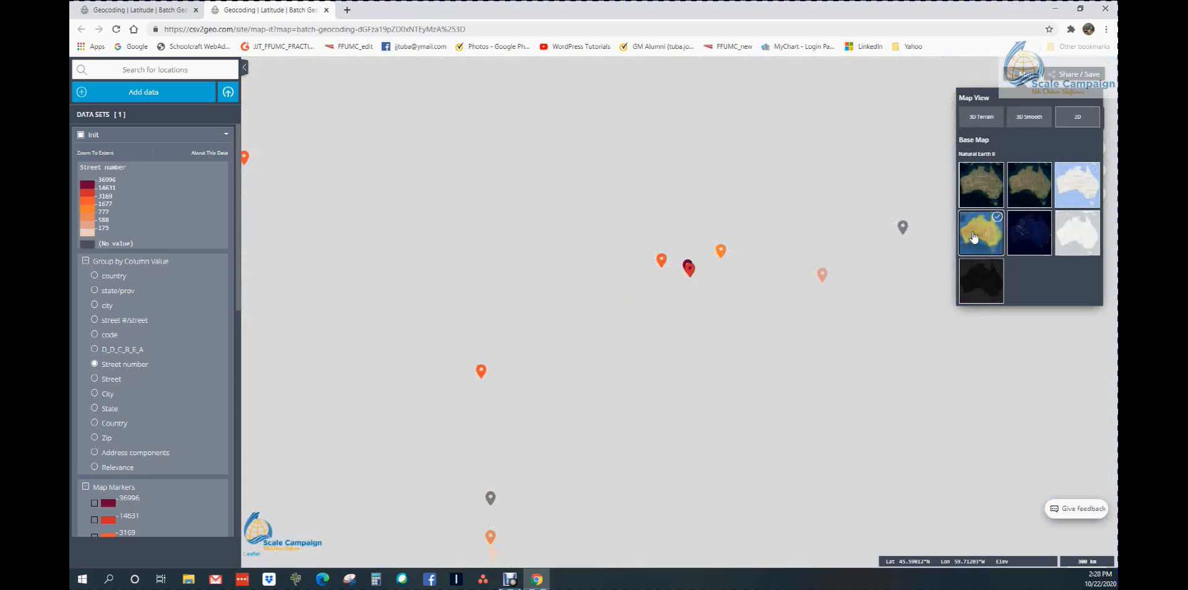
click(972, 236)
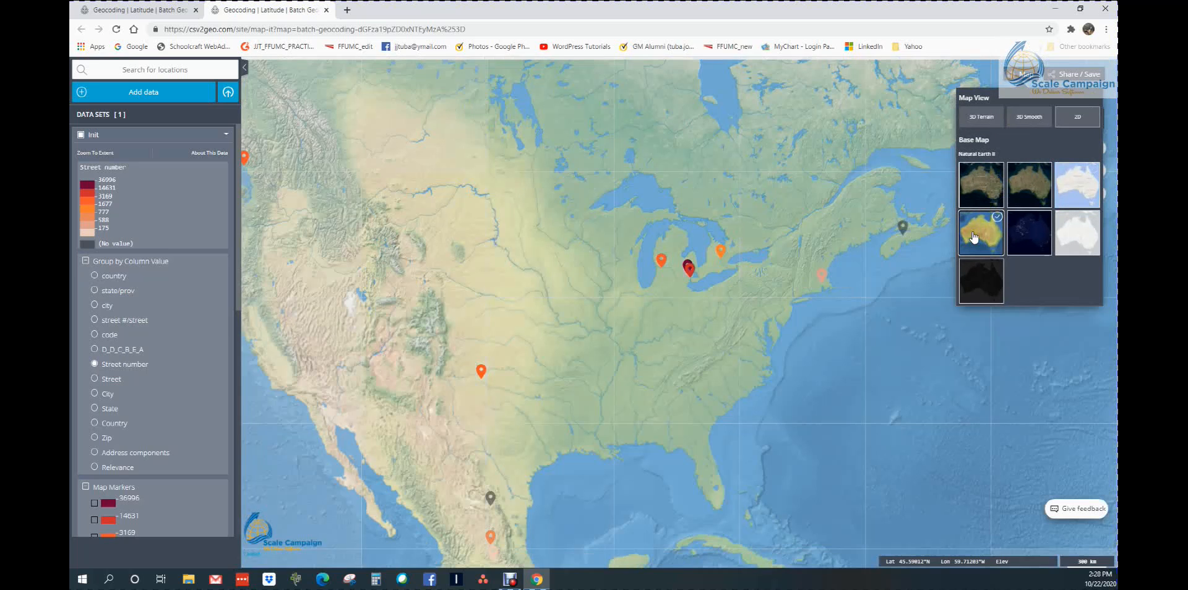
click(988, 190)
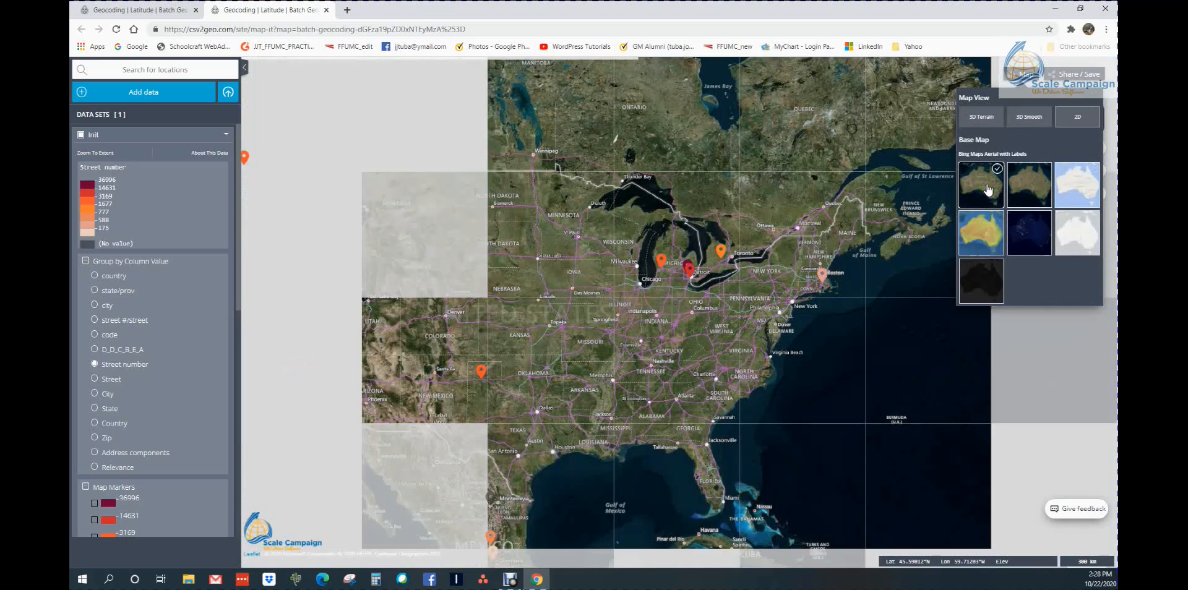
scroll(759, 336, up, 3)
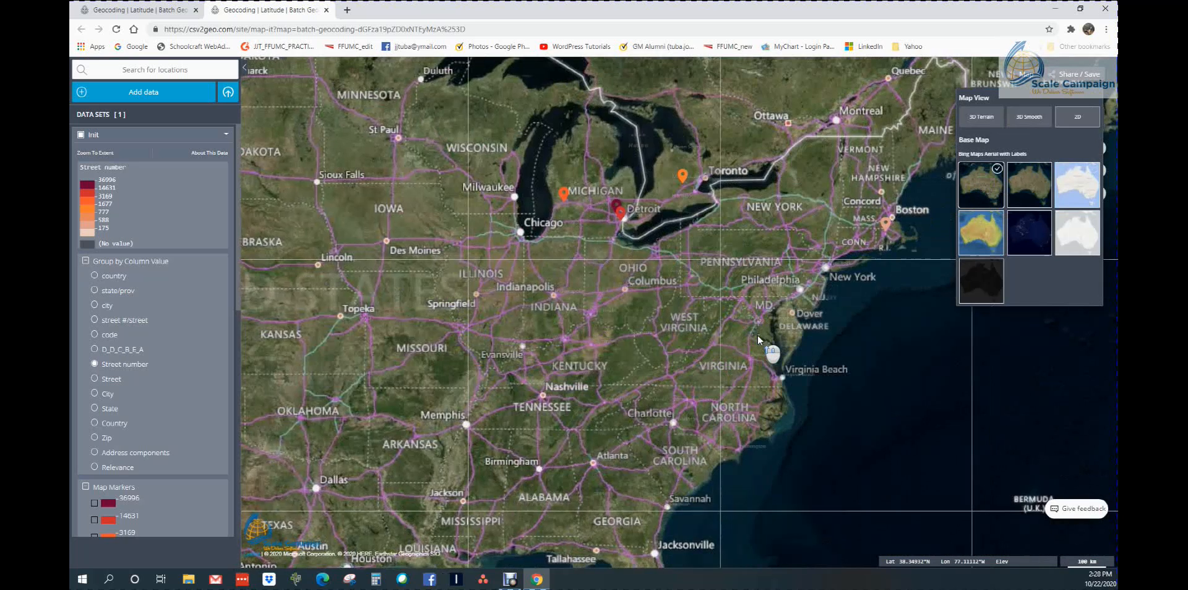
scroll(836, 274, down, 3)
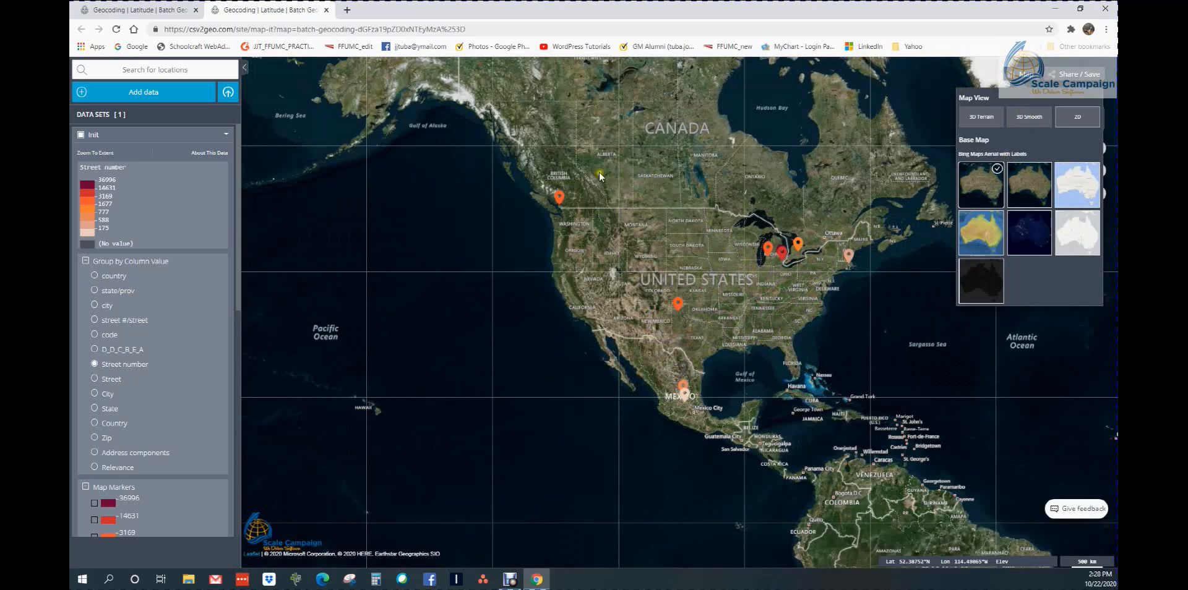
Close the map, download the processed 2020.10.22_csv2geo_GC_demo.csv results and open the file in Excel
click(326, 10)
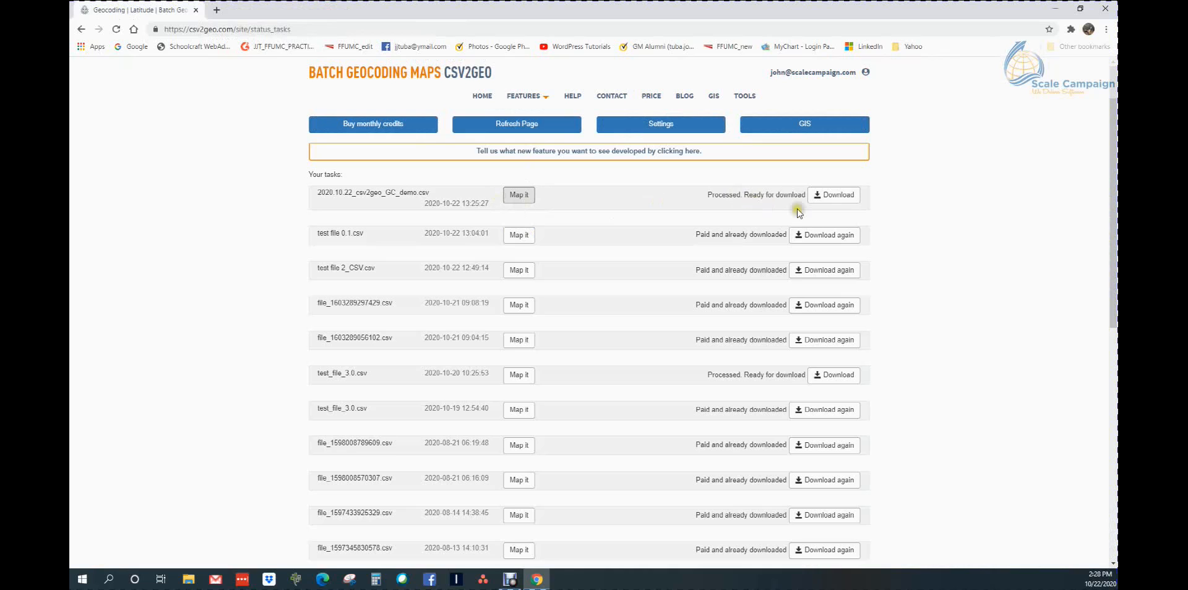
click(829, 195)
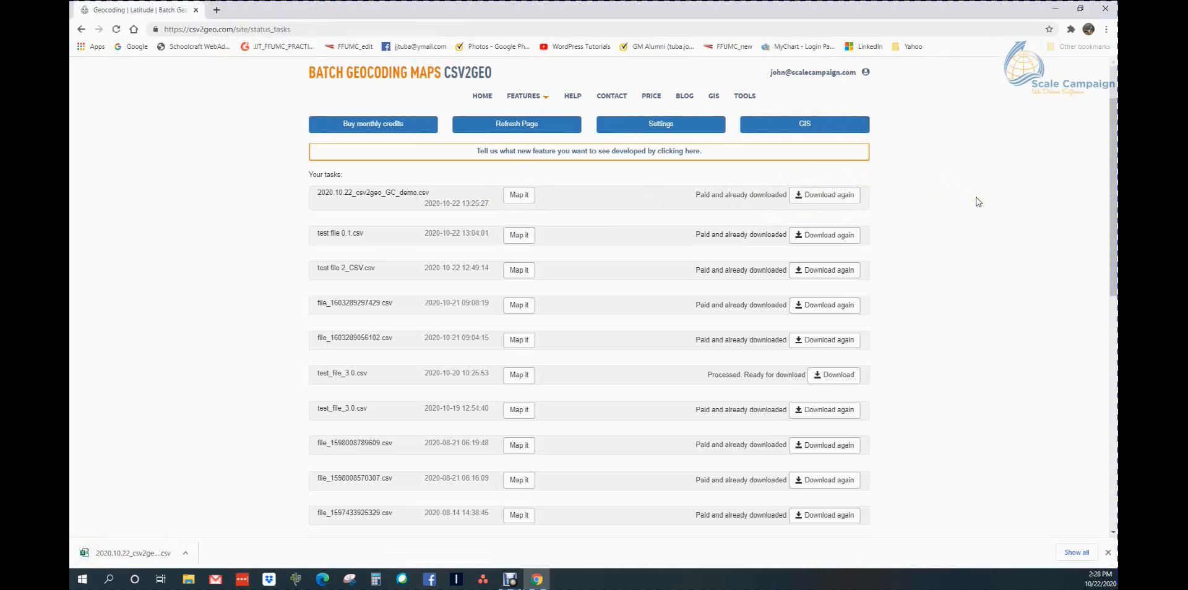
click(144, 552)
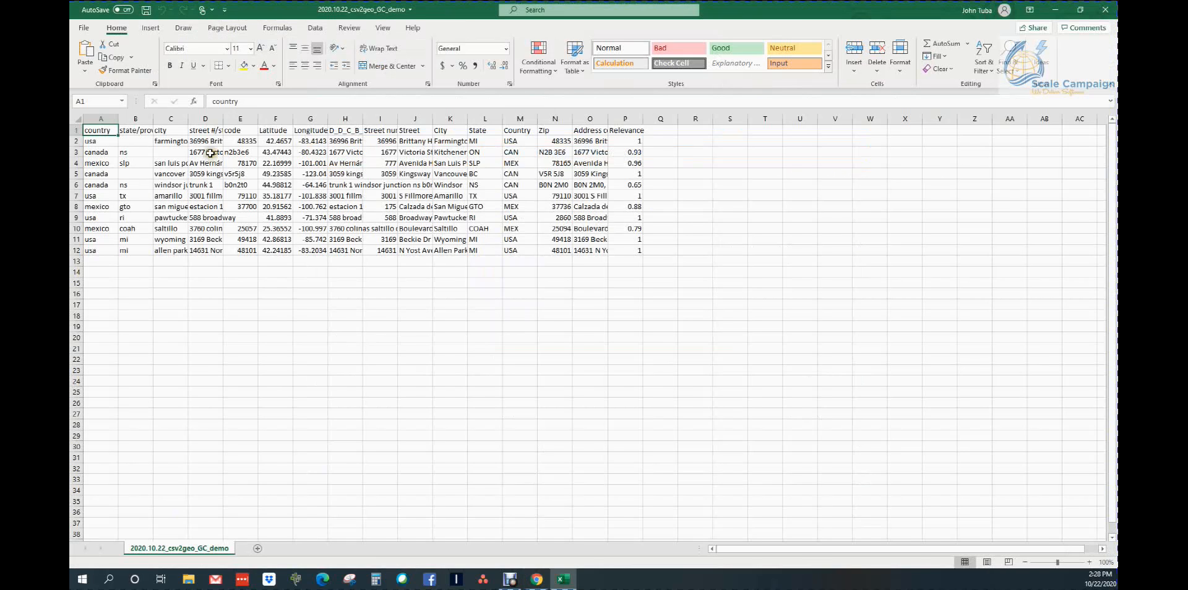
Auto-fit the widths of all worksheet columns to their contents
click(75, 119)
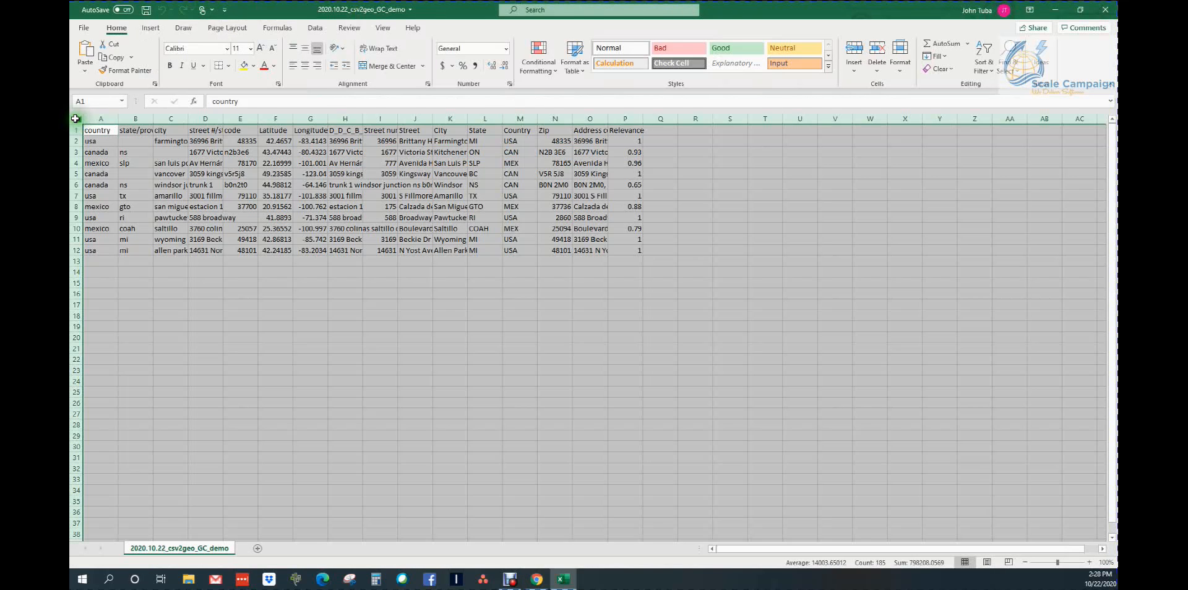
double_click(116, 117)
click(252, 301)
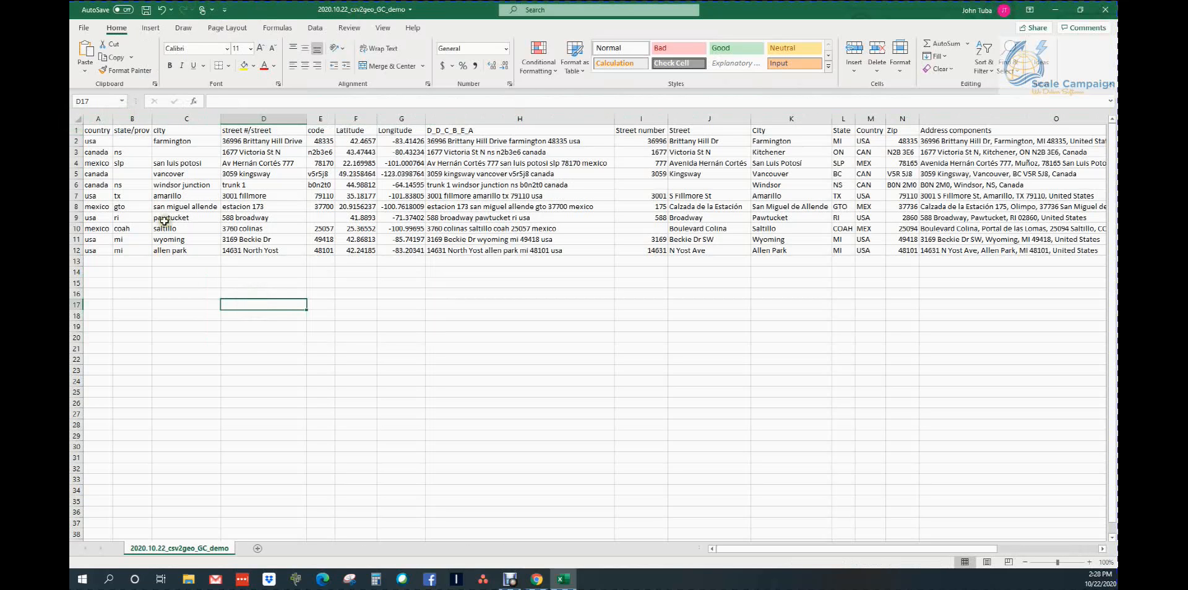
Fill the original address data in A1:E12 with yellow and go through its headers from country to code
drag(97, 130, 322, 252)
click(244, 65)
click(251, 316)
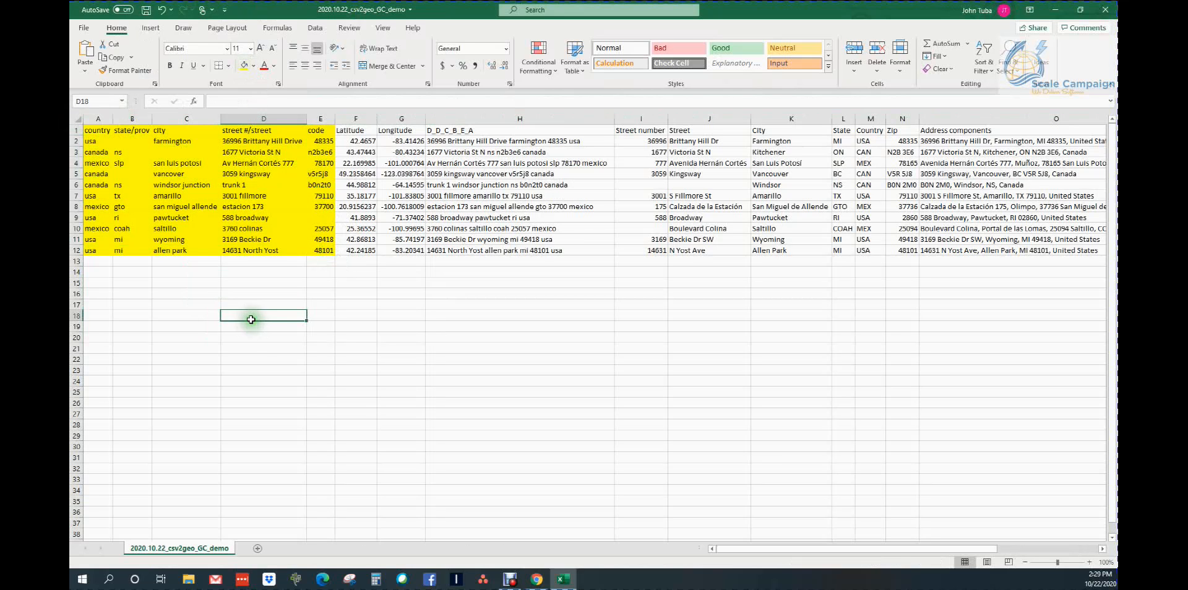
click(94, 130)
click(145, 130)
click(164, 130)
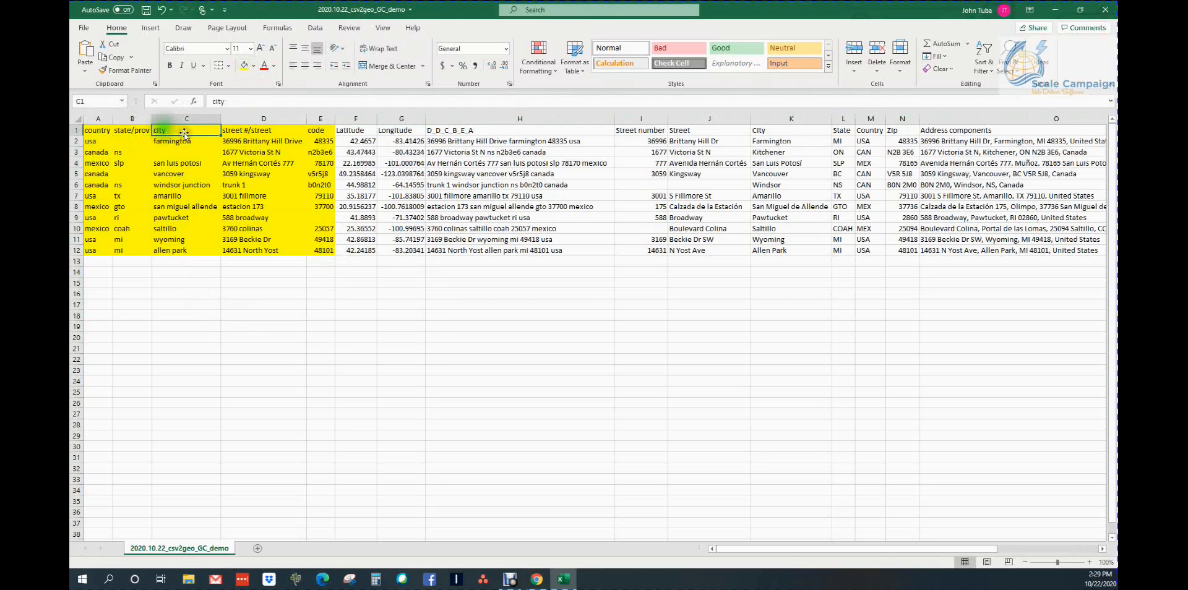
click(236, 130)
click(322, 130)
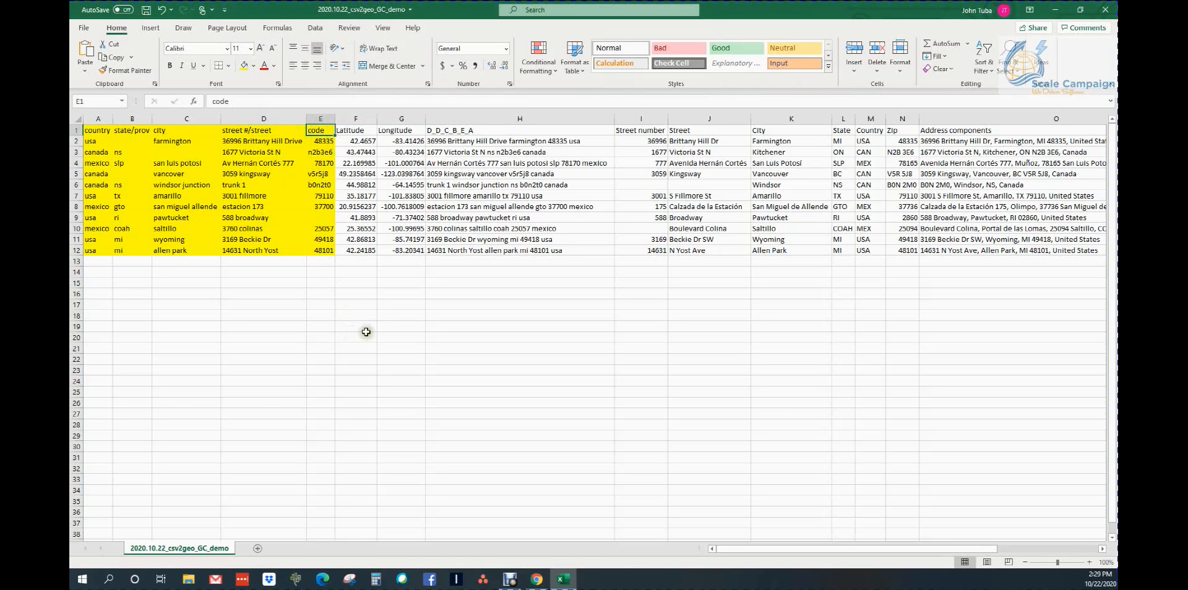
Fill the Latitude and Longitude data in F1:G12 with light green
click(397, 317)
drag(365, 129, 386, 254)
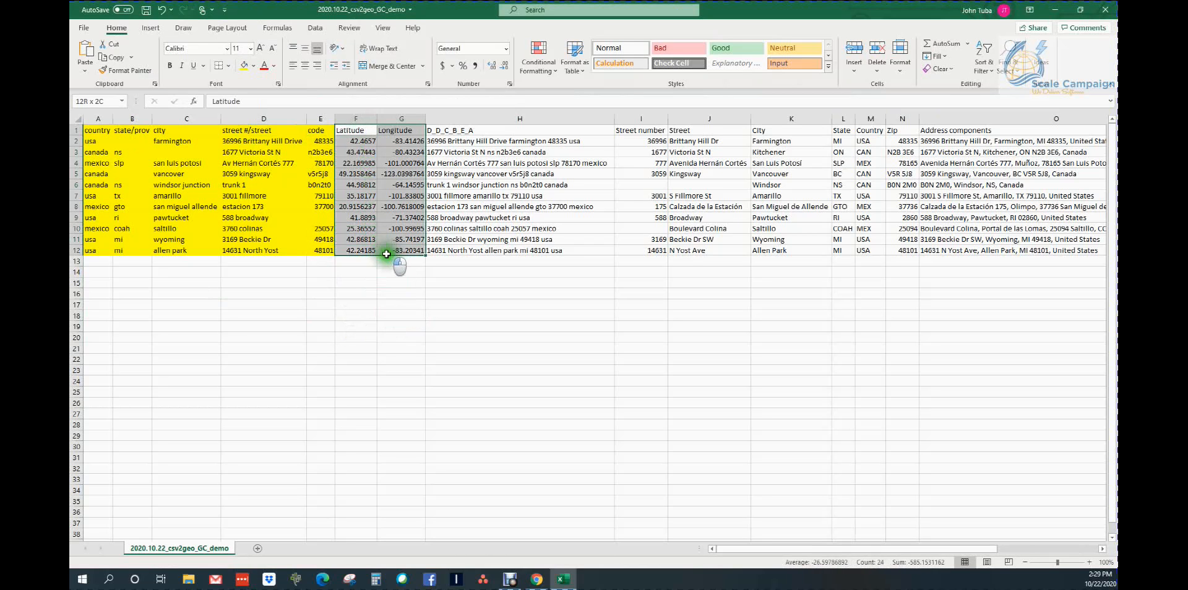
click(253, 65)
click(328, 112)
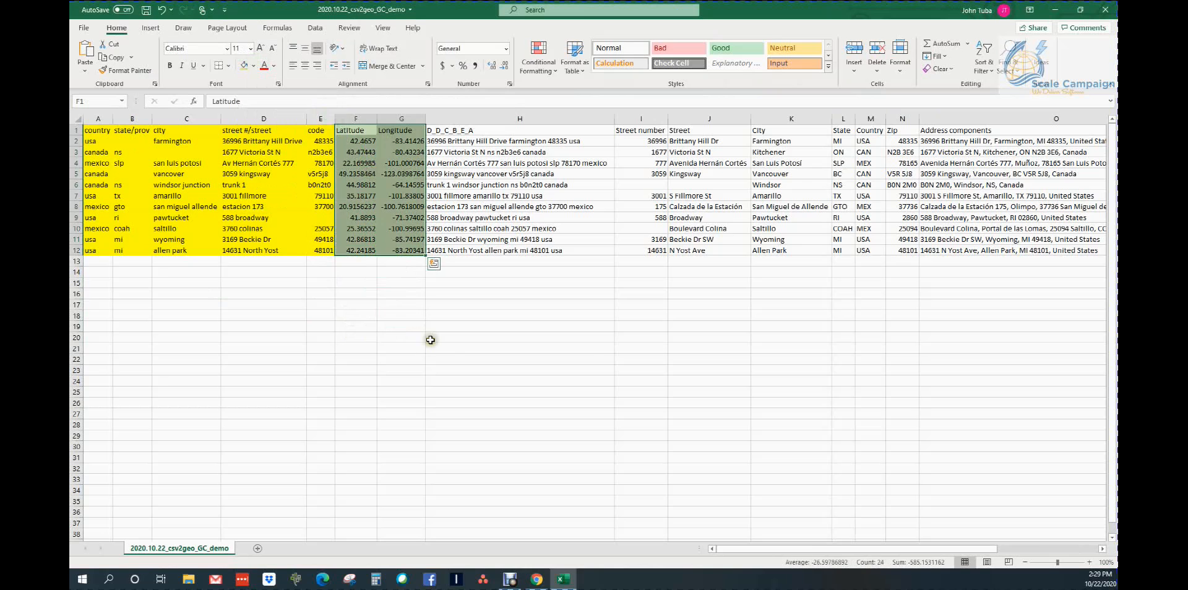
click(429, 339)
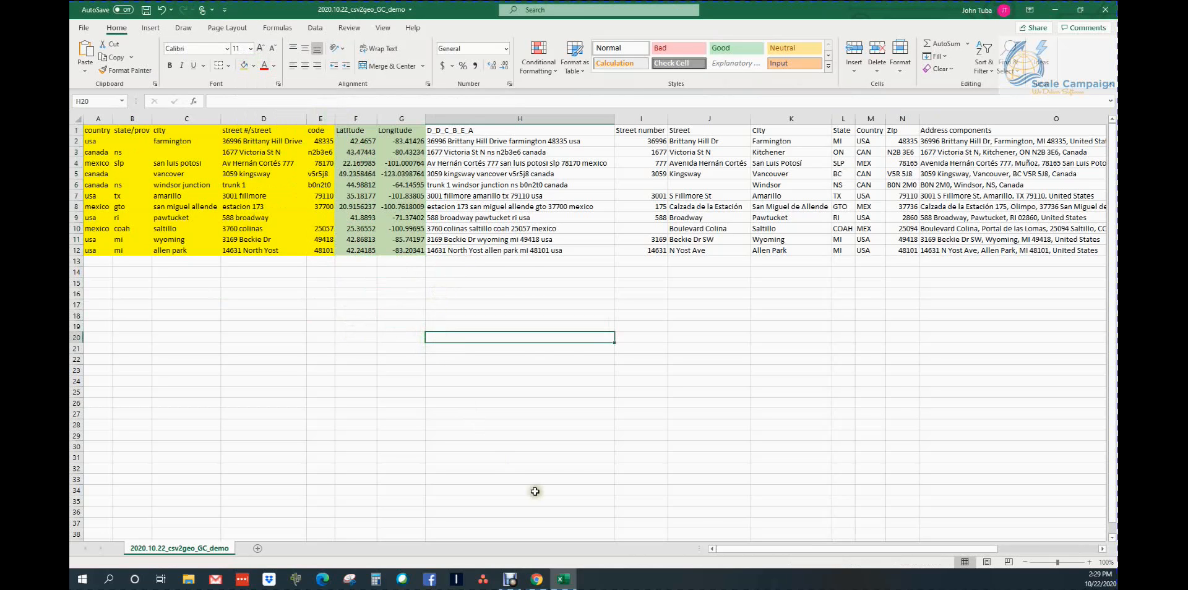
Examine the combined address in H2 and the returned Street number, Street, City, State, Country and Zip headers
drag(742, 550, 804, 547)
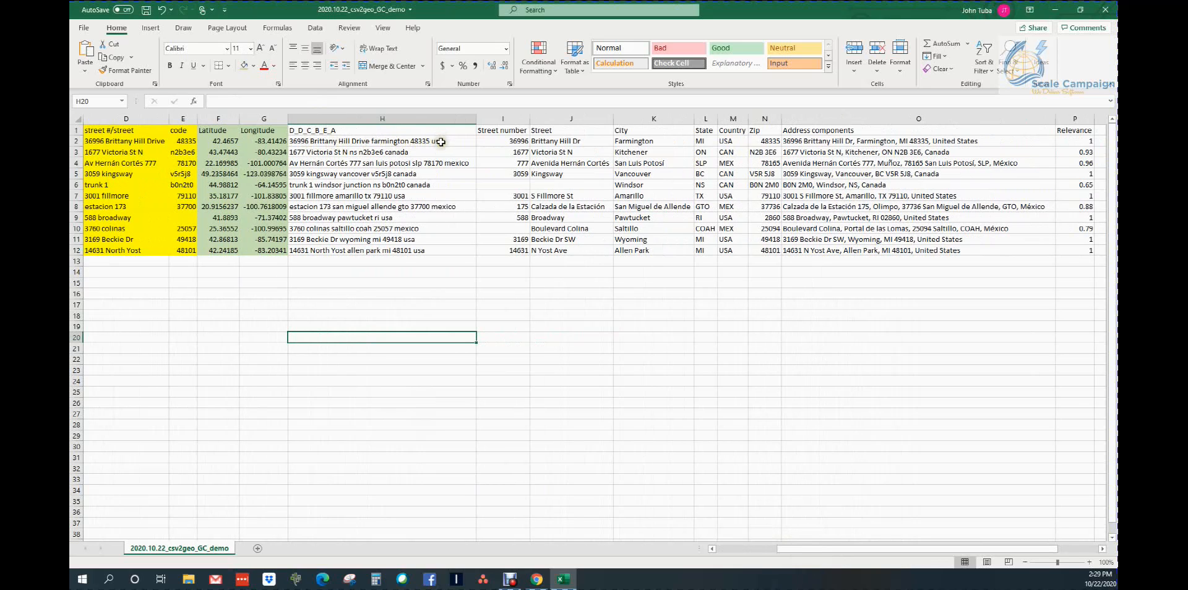
click(371, 142)
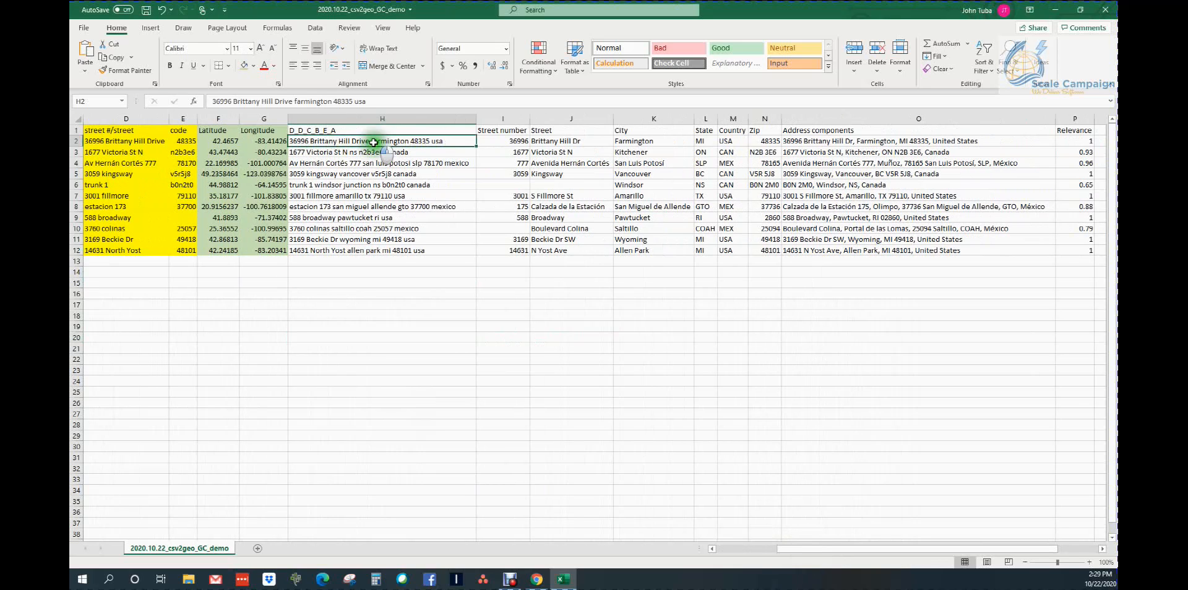
click(517, 131)
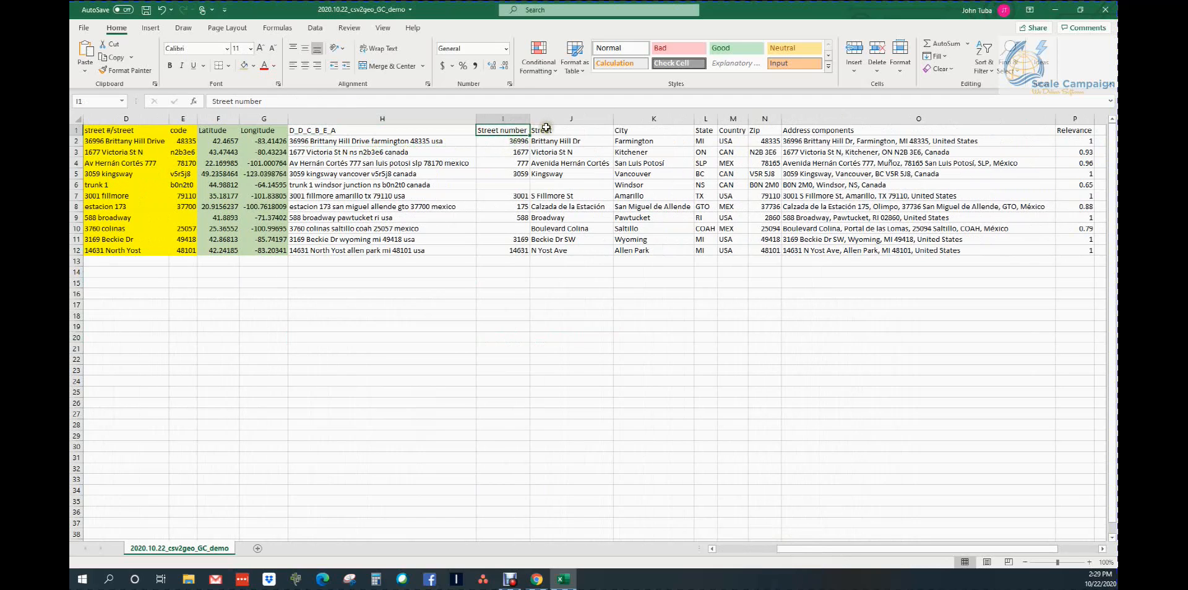
click(546, 129)
click(637, 130)
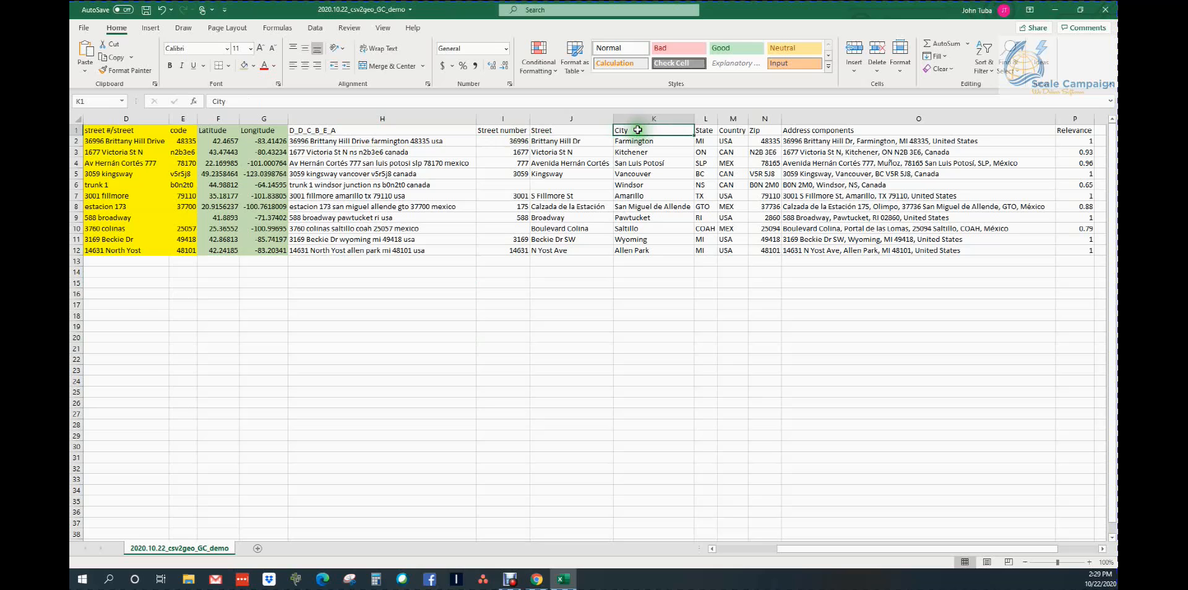
click(704, 132)
click(732, 131)
click(757, 132)
drag(825, 548, 942, 551)
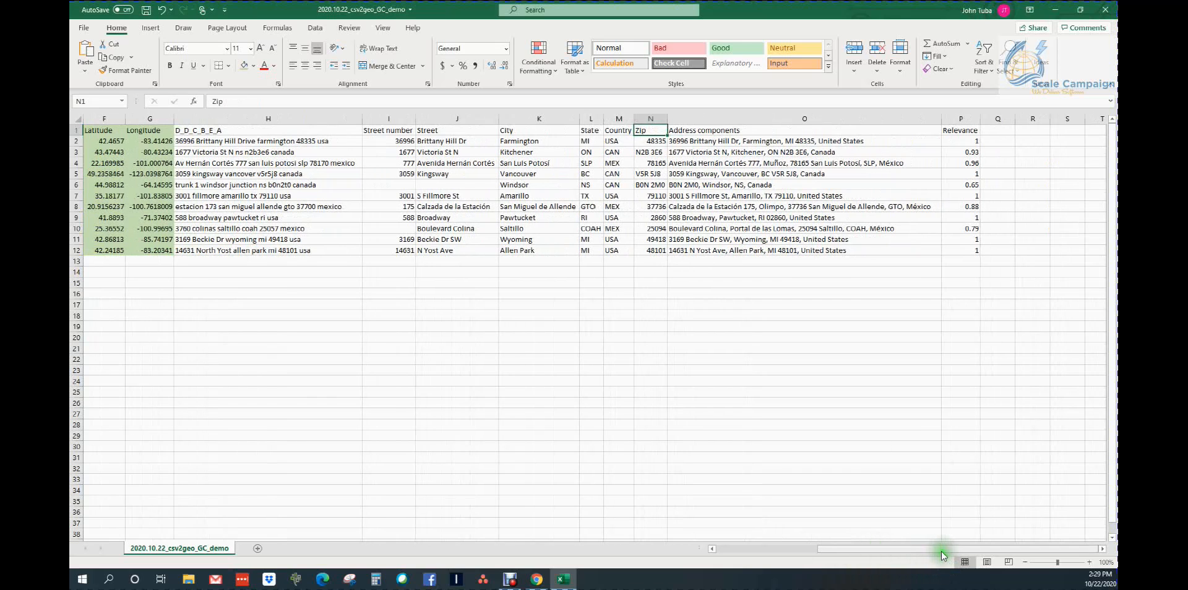
Review the Address components in rows 2 and 3, then compare row 8's combined input with its returned address fields and check the Relevance scores of rows 3 and 8
click(701, 142)
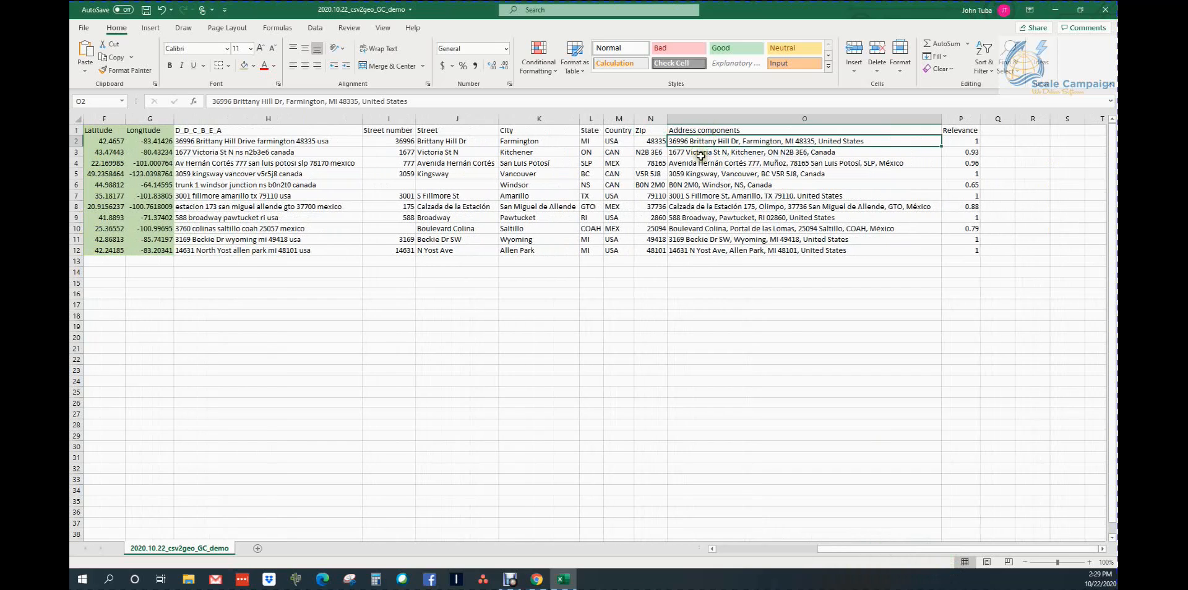
click(701, 153)
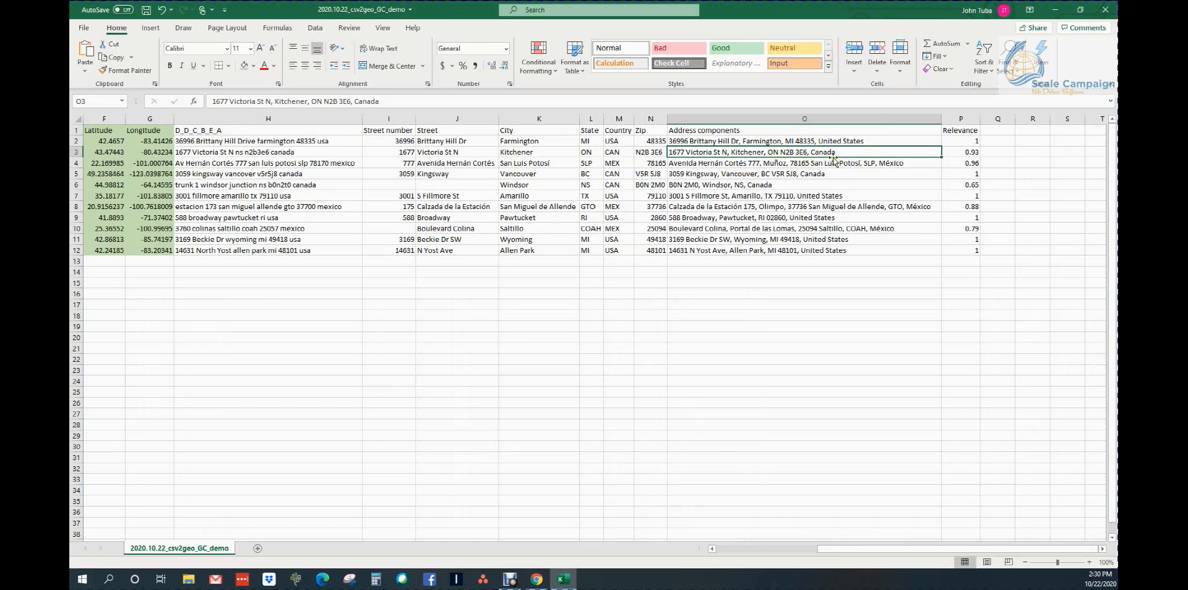
click(960, 152)
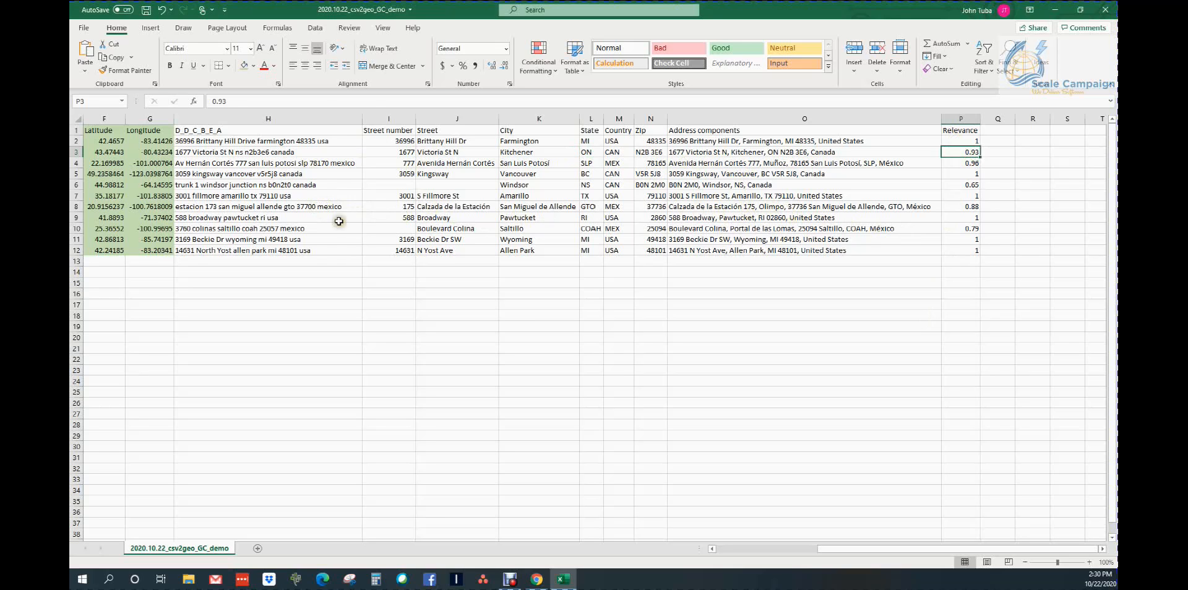
click(297, 208)
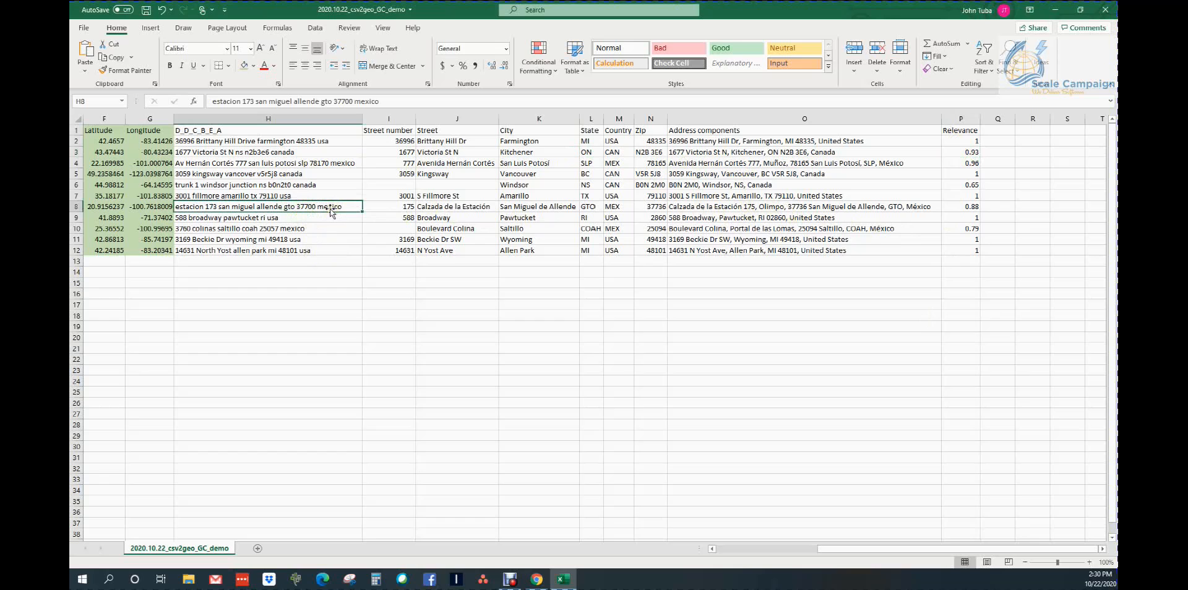
click(450, 208)
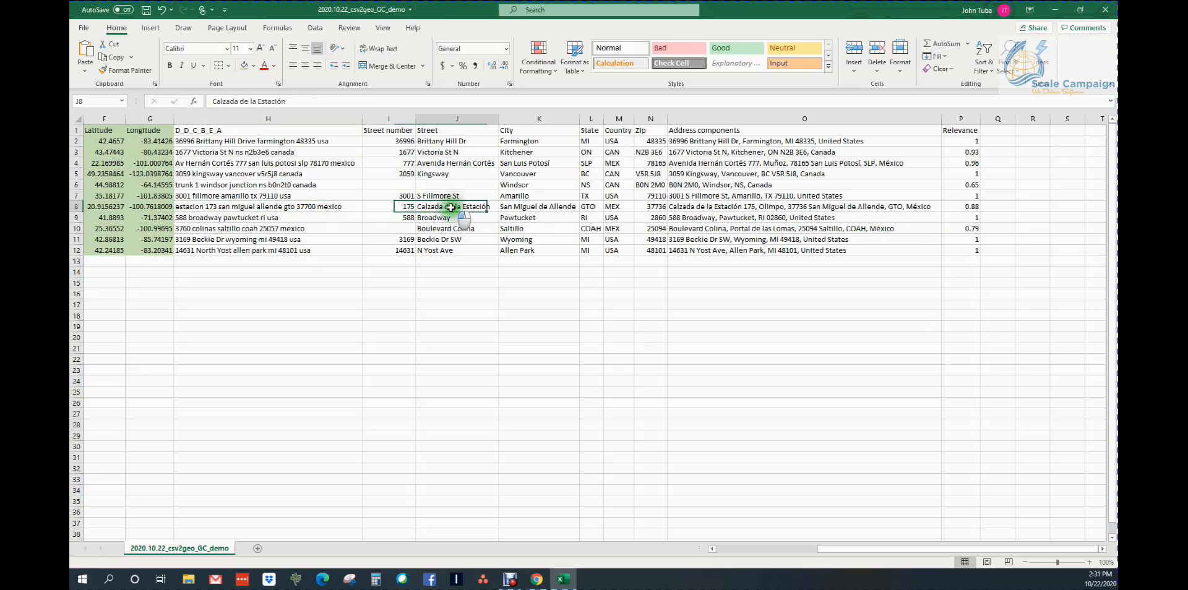
click(520, 207)
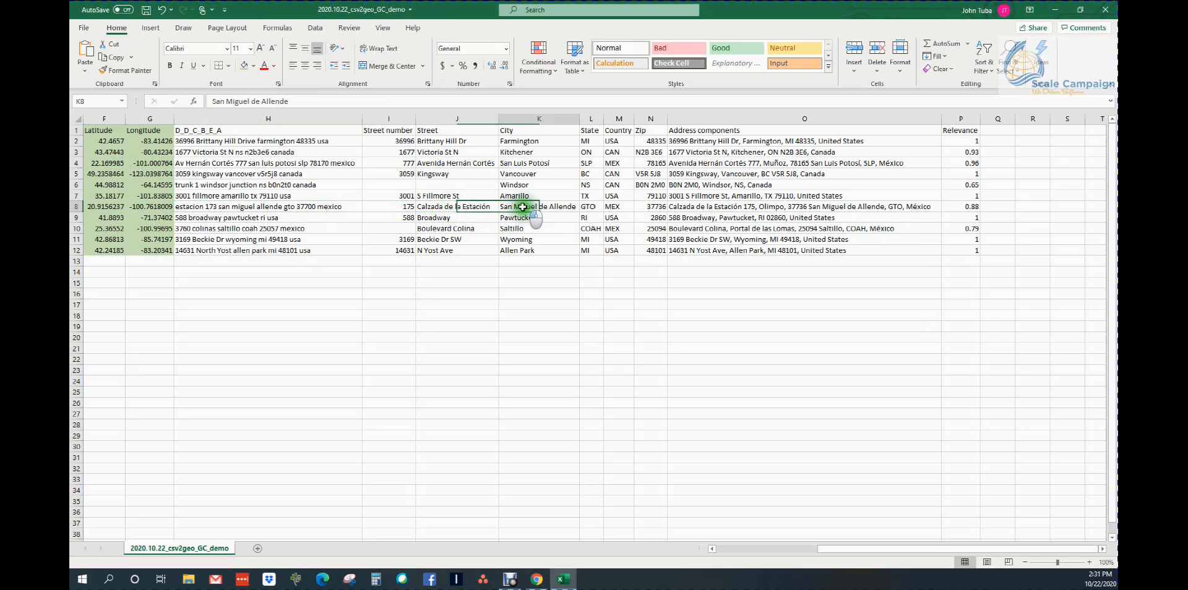
click(693, 208)
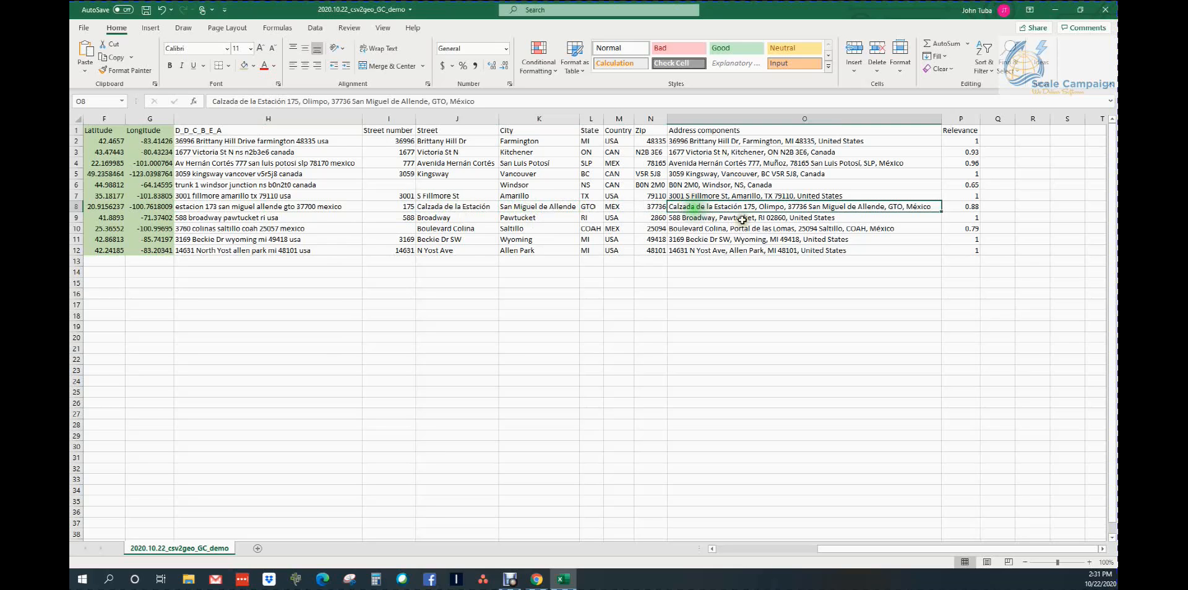
click(976, 207)
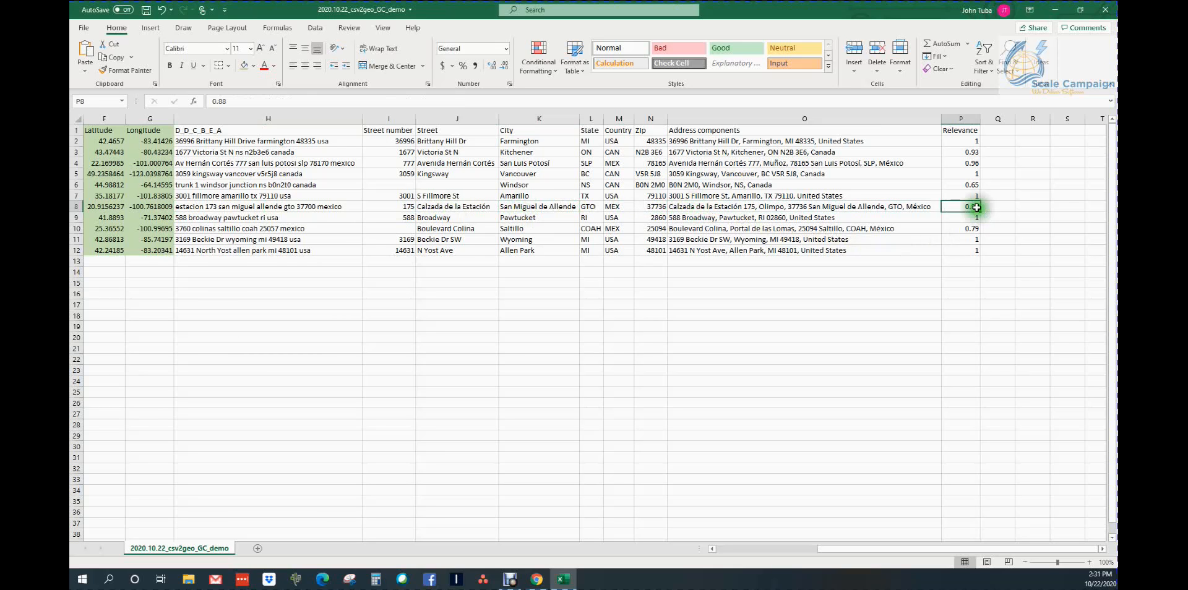
click(777, 207)
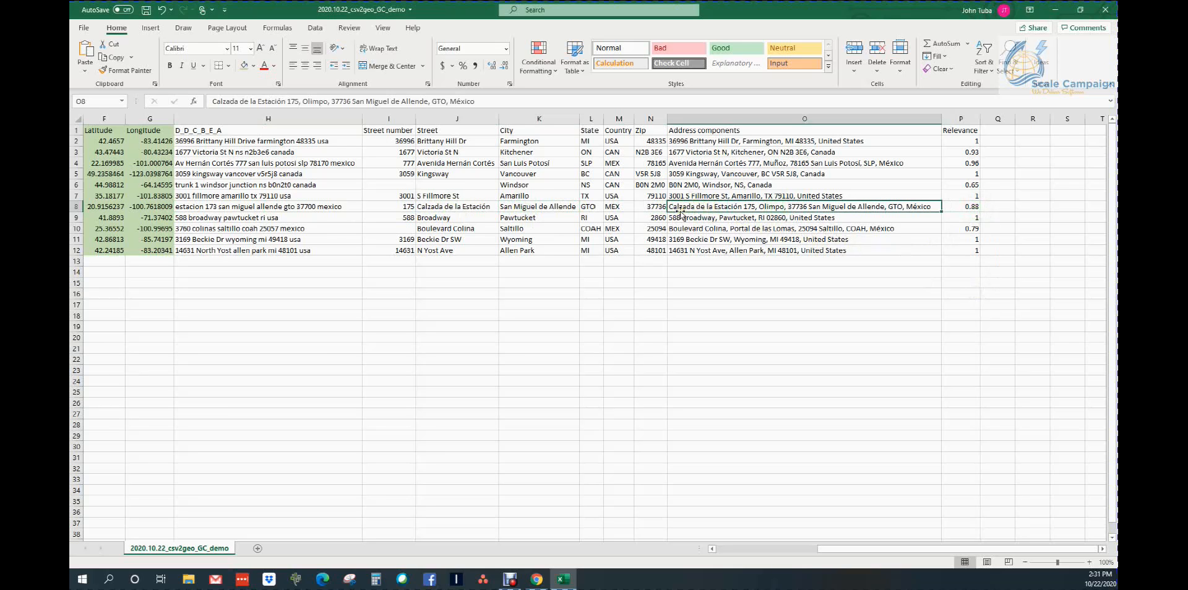
click(964, 209)
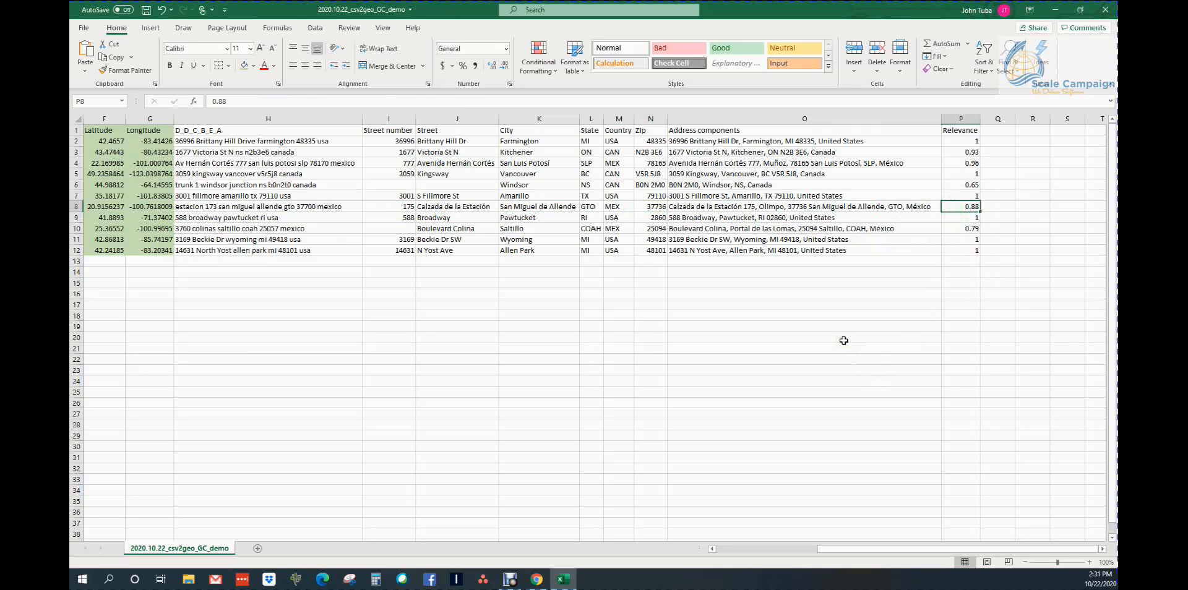
Close the 2020.10.22_csv2geo_GC_demo workbook without saving the changes
key(ctrl+w)
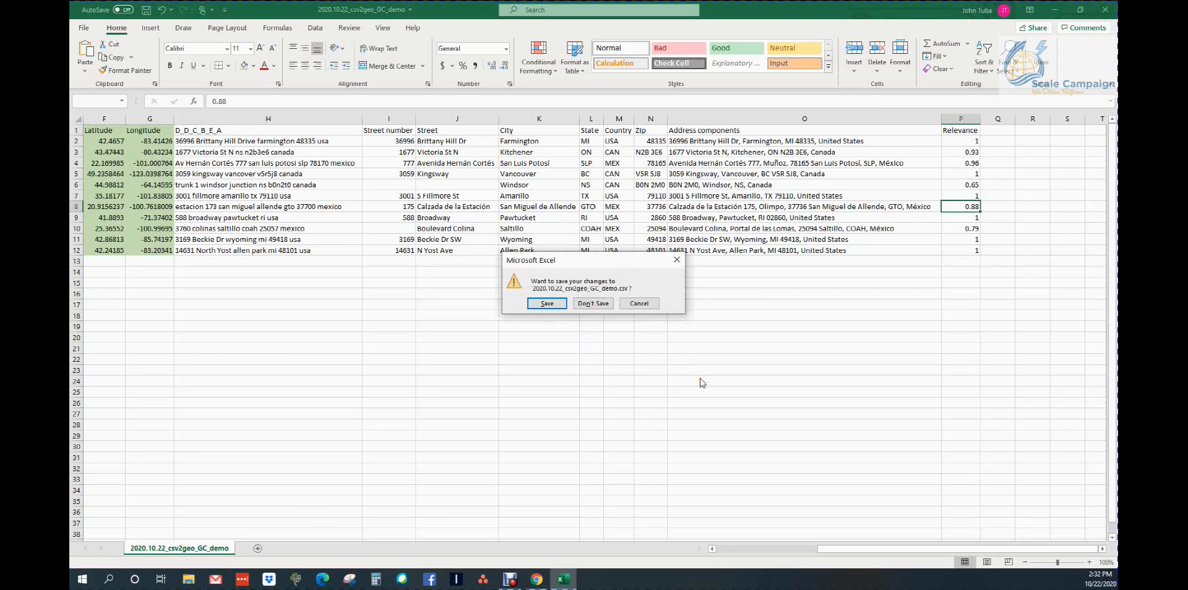
click(581, 304)
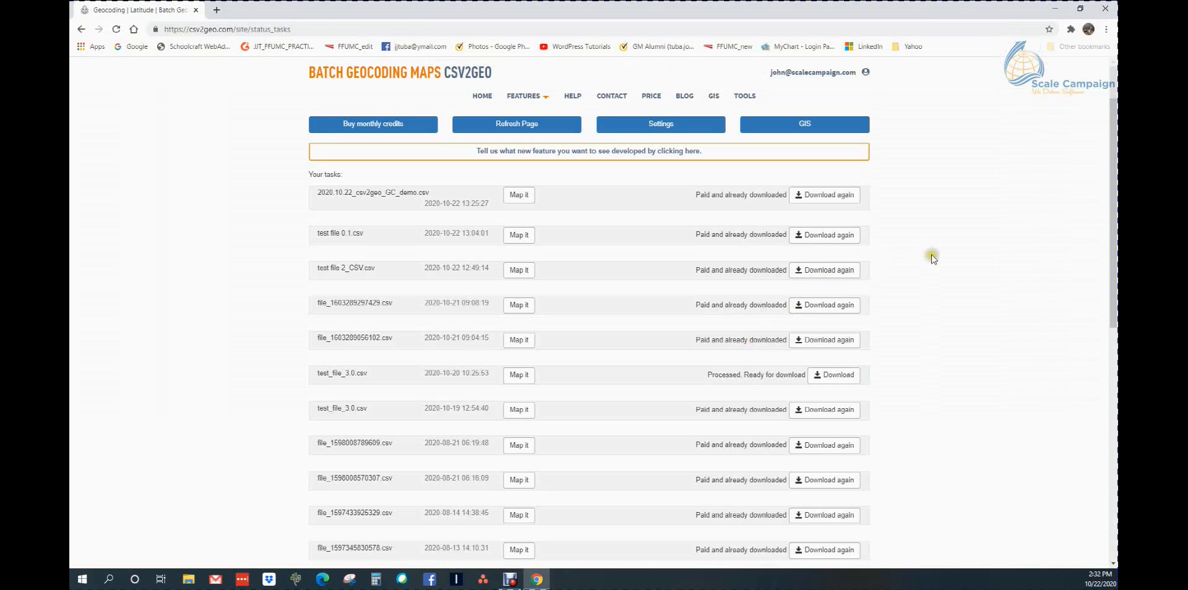
Go to the CSV2GEO home page, view the live chat form and close it again
click(482, 97)
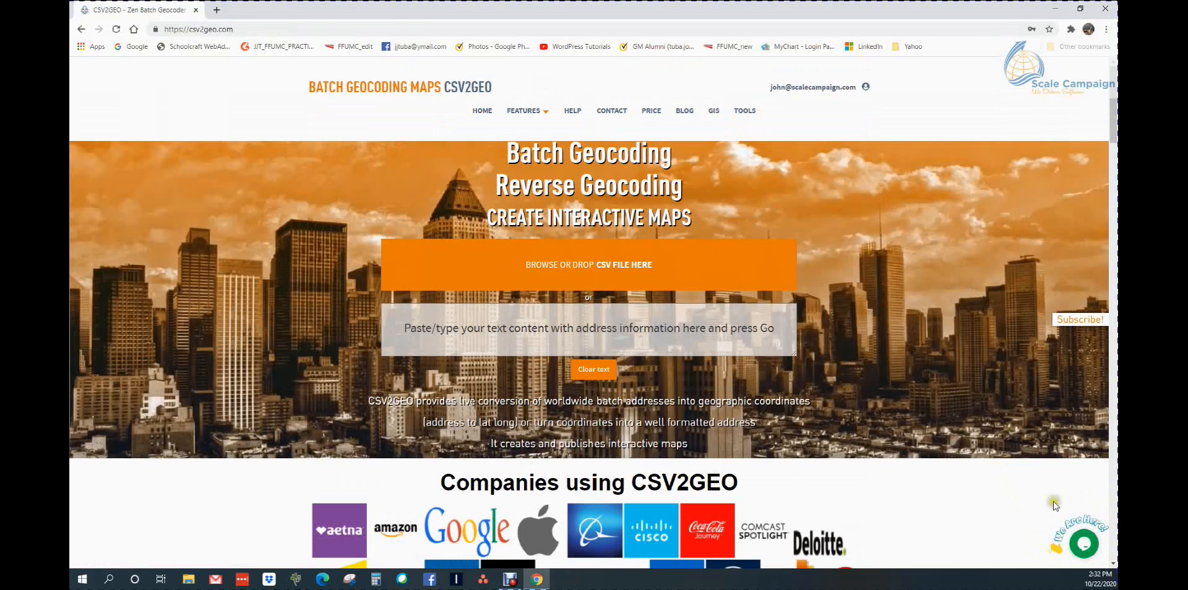
click(1083, 549)
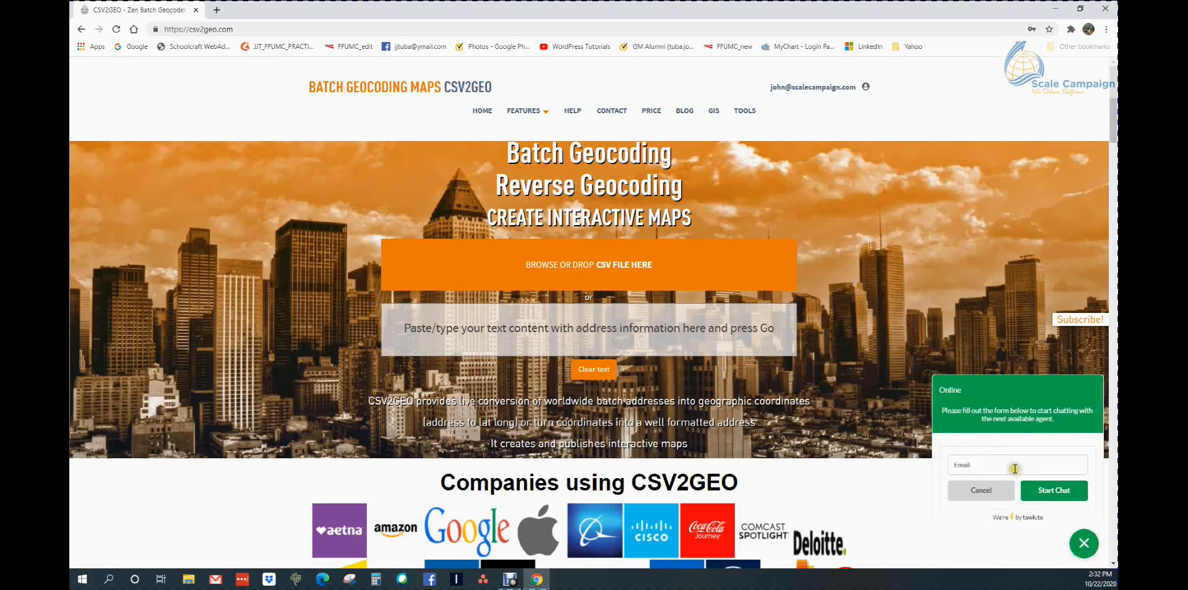
click(1083, 544)
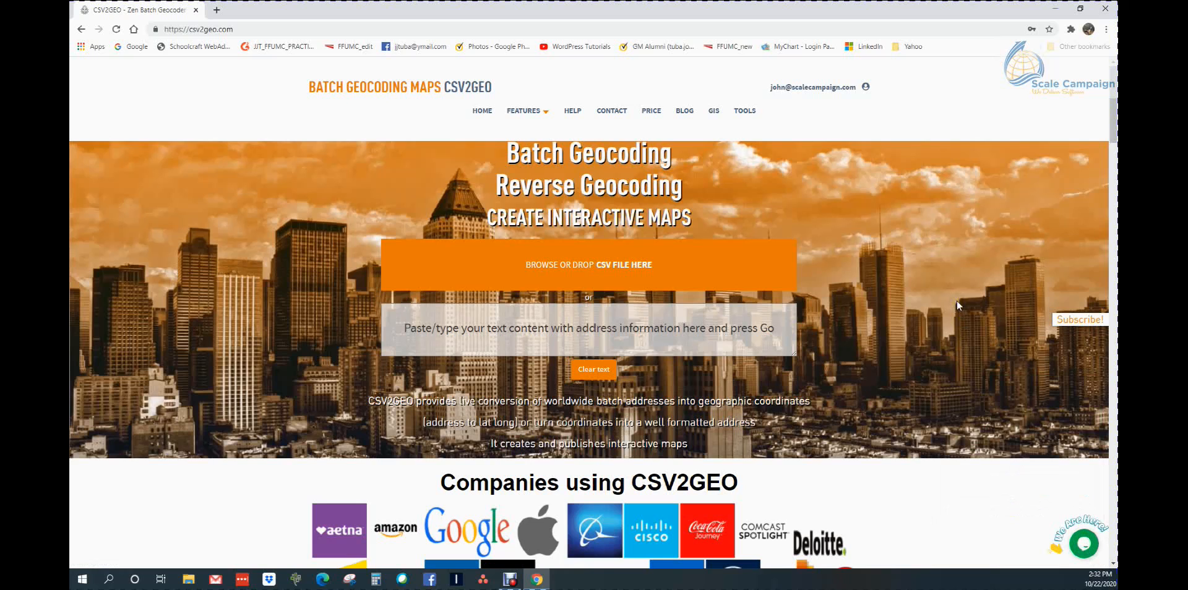